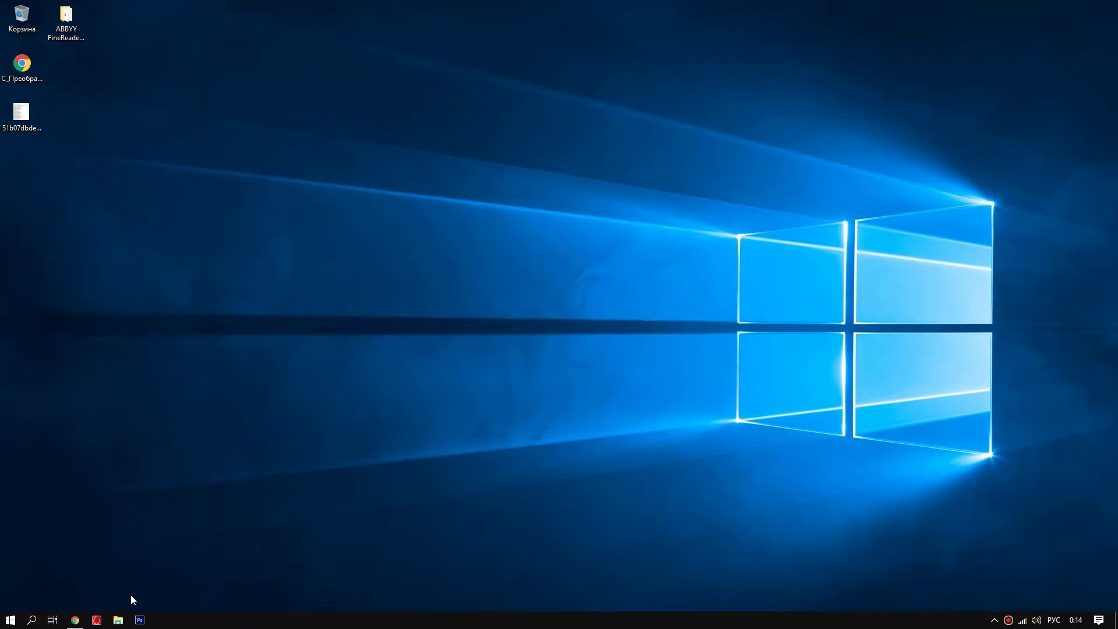
Step: Look through the online PDF-to-Word converter pages open in Chrome, including Smallpdf and pdf.io, and return to the desktop
{"action": "left_click", "coordinate": [75, 620]}
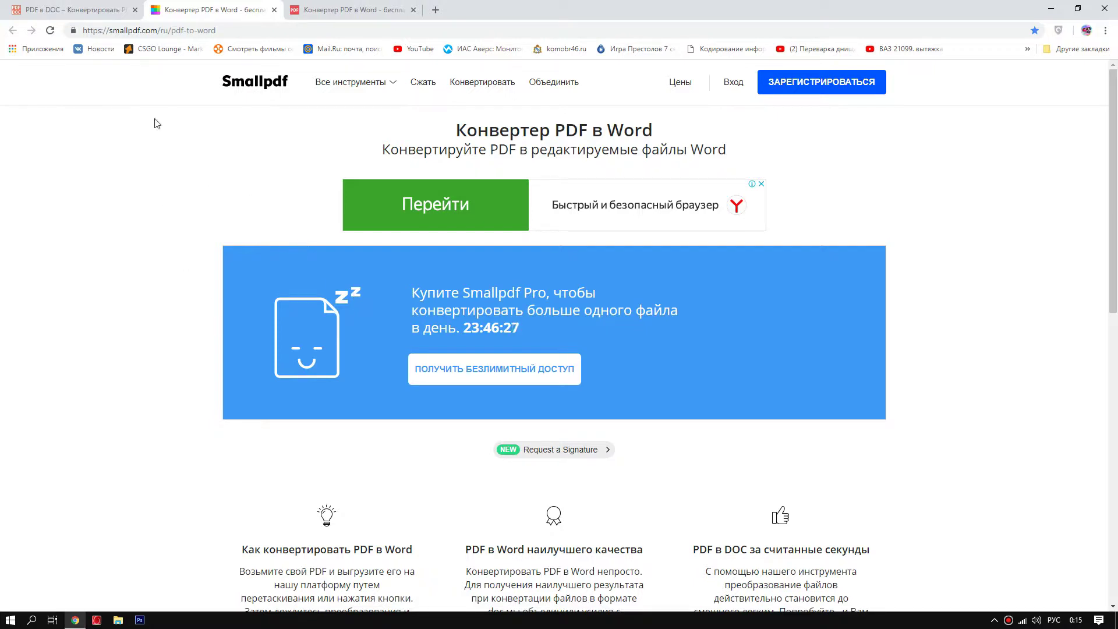
{"action": "left_click", "coordinate": [75, 10]}
{"action": "left_click", "coordinate": [200, 7]}
{"action": "left_click", "coordinate": [332, 7]}
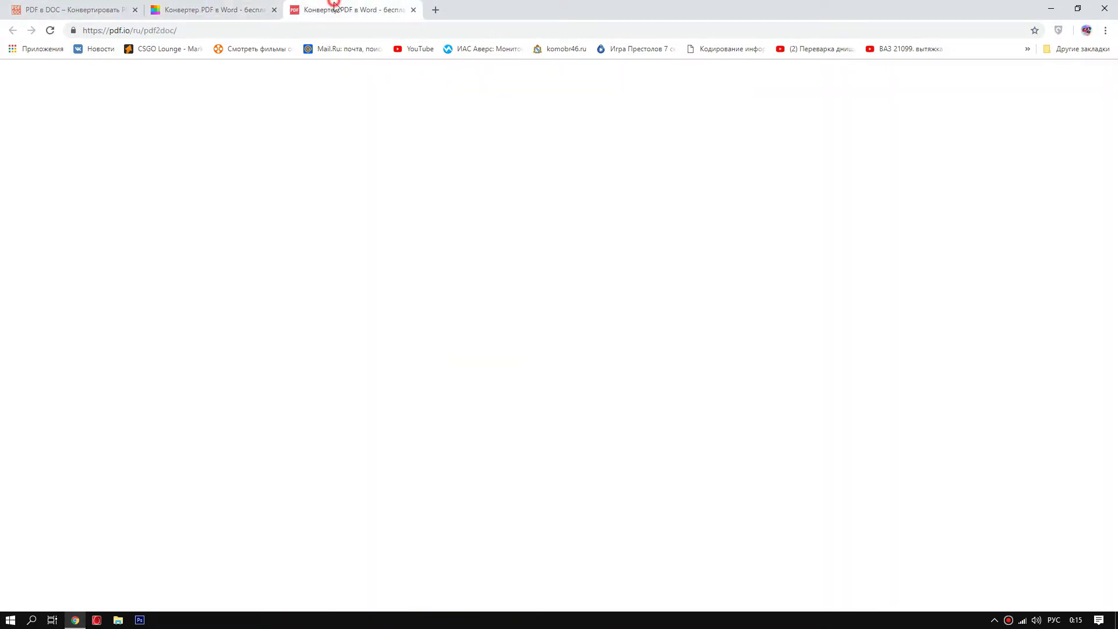
{"action": "left_click", "coordinate": [195, 7]}
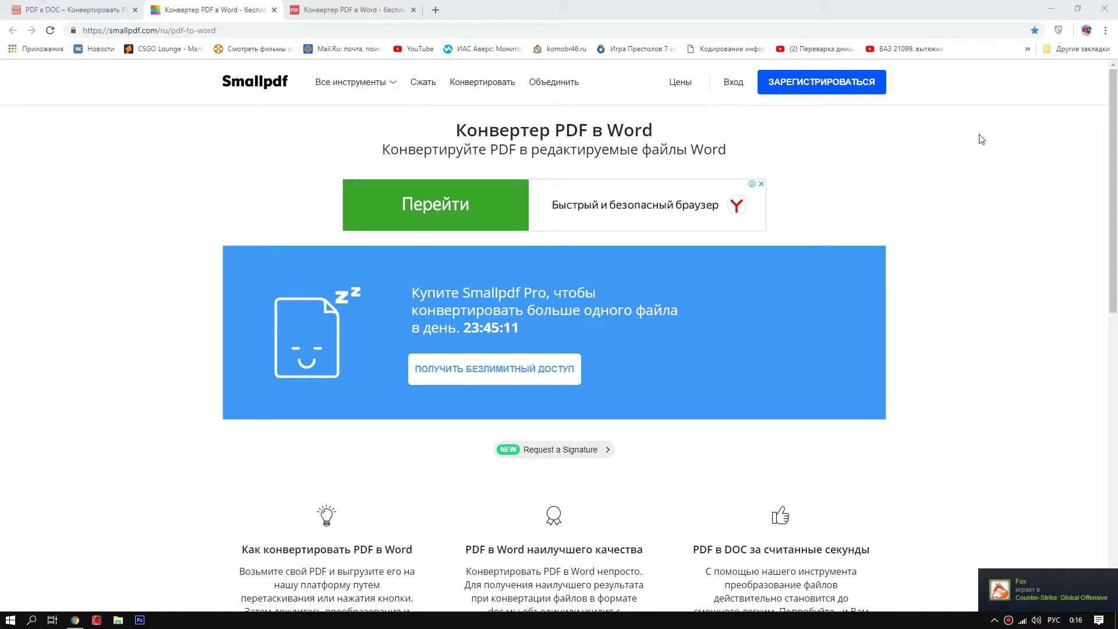
{"action": "left_click", "coordinate": [1049, 9]}
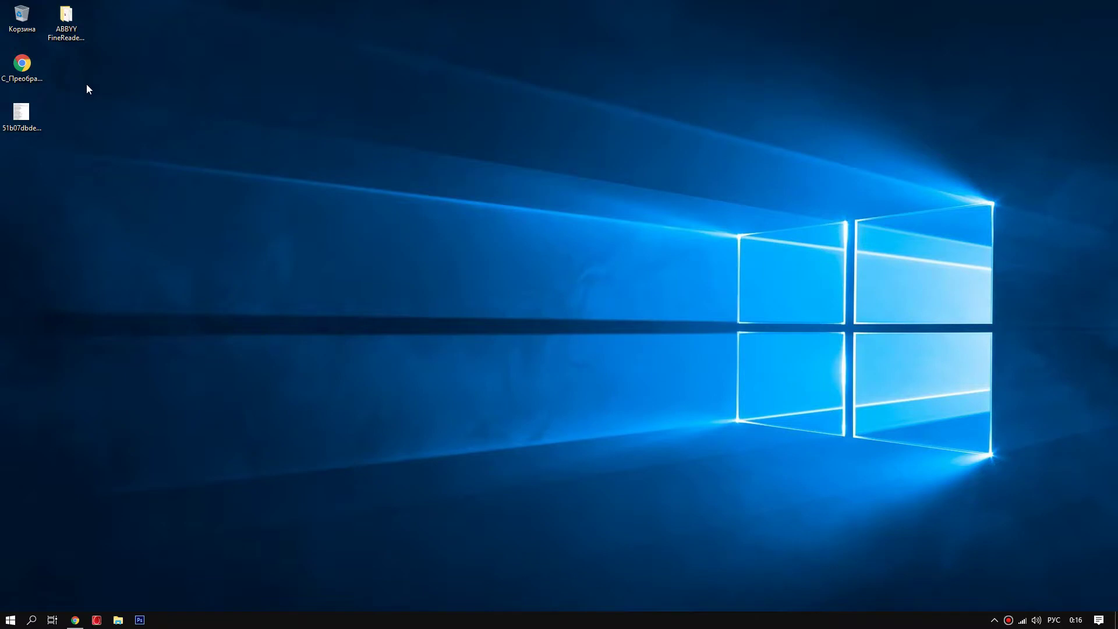
Step: Install ABBYY FineReader 12 from the installer in its desktop folder, keeping the option for a desktop shortcut
{"action": "double_click", "coordinate": [69, 24]}
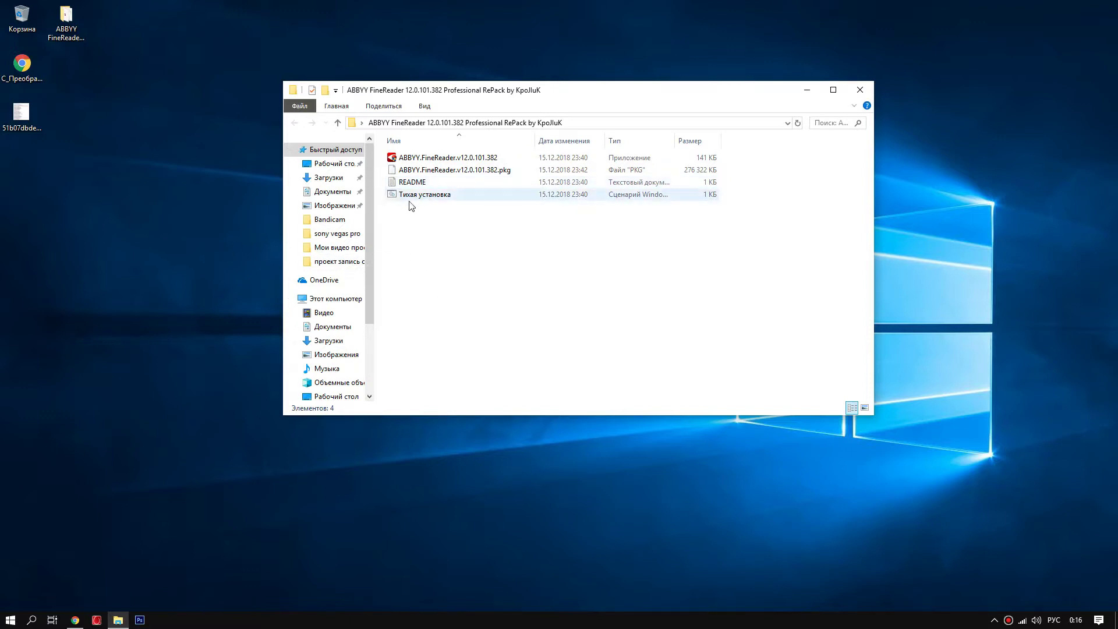
{"action": "double_click", "coordinate": [422, 160]}
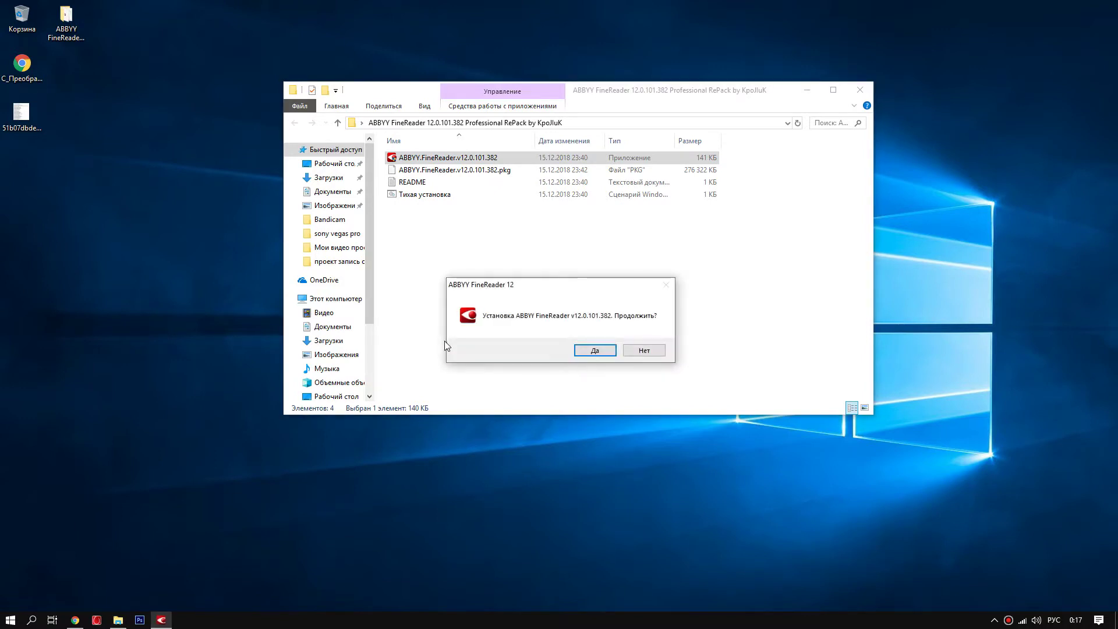
{"action": "left_click", "coordinate": [596, 350]}
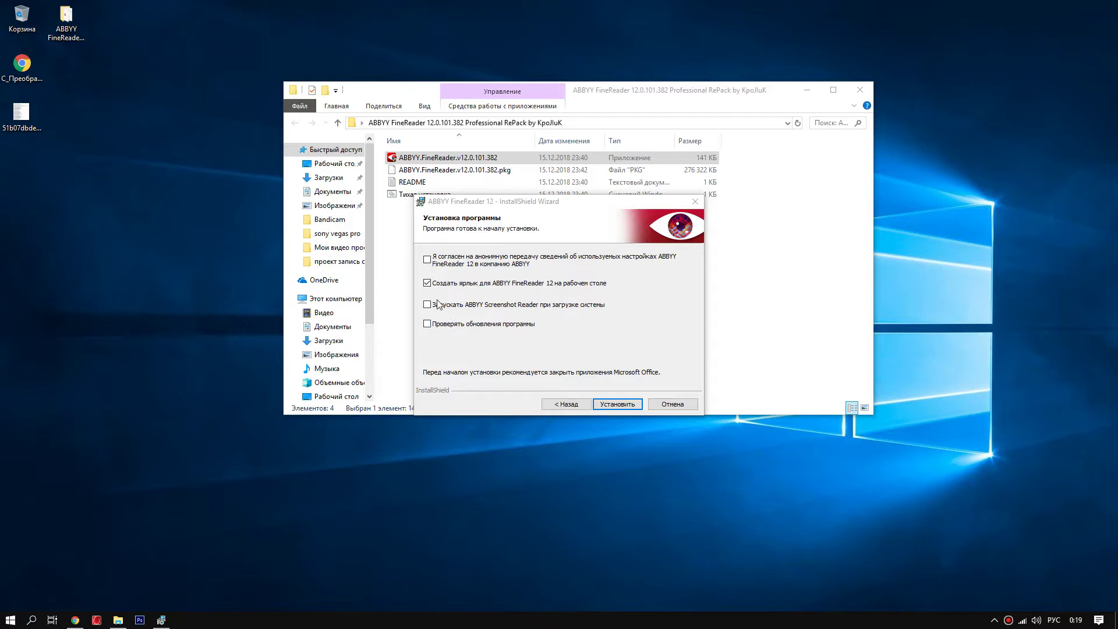
{"action": "left_click", "coordinate": [616, 407]}
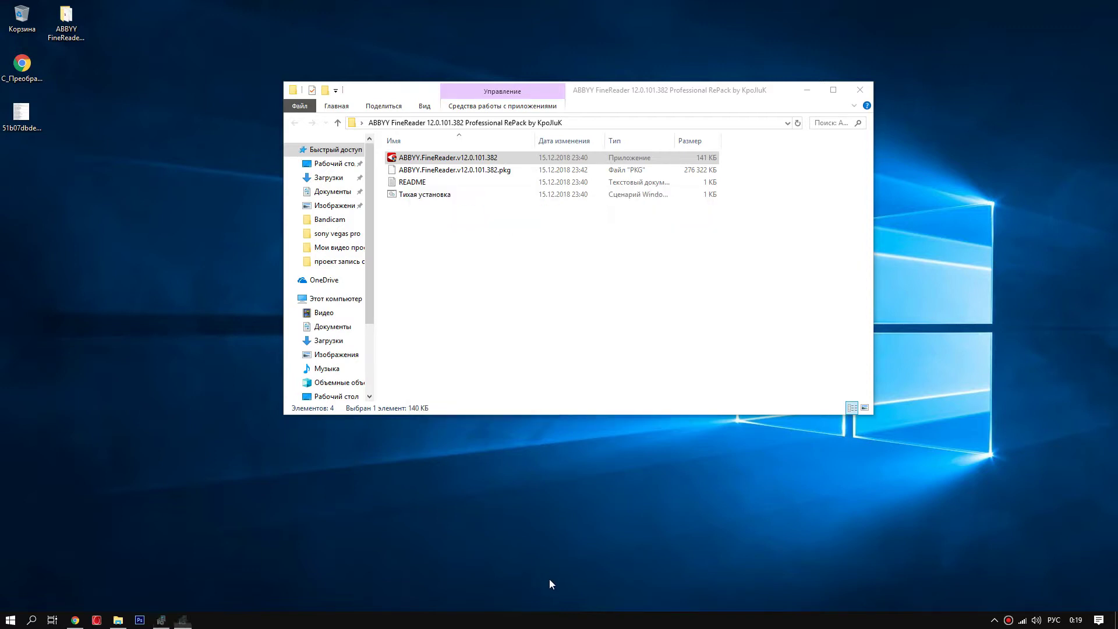
{"action": "left_click", "coordinate": [489, 622]}
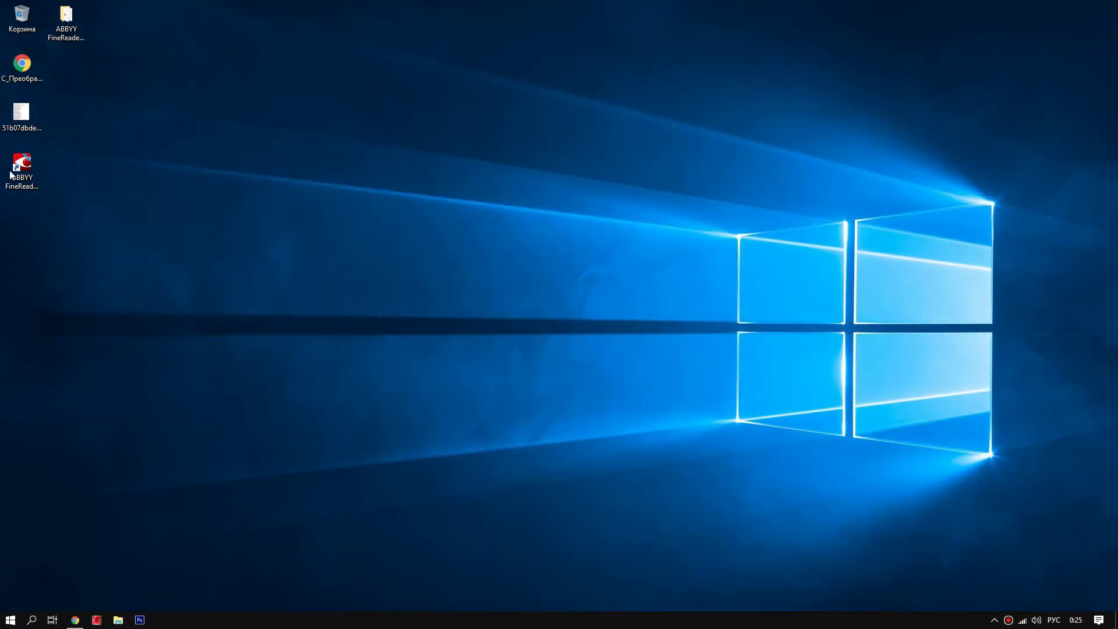
Step: Launch ABBYY FineReader 12 and convert the desktop PDF article about «Коломыйковый стих» into a Microsoft Word document
{"action": "double_click", "coordinate": [12, 172]}
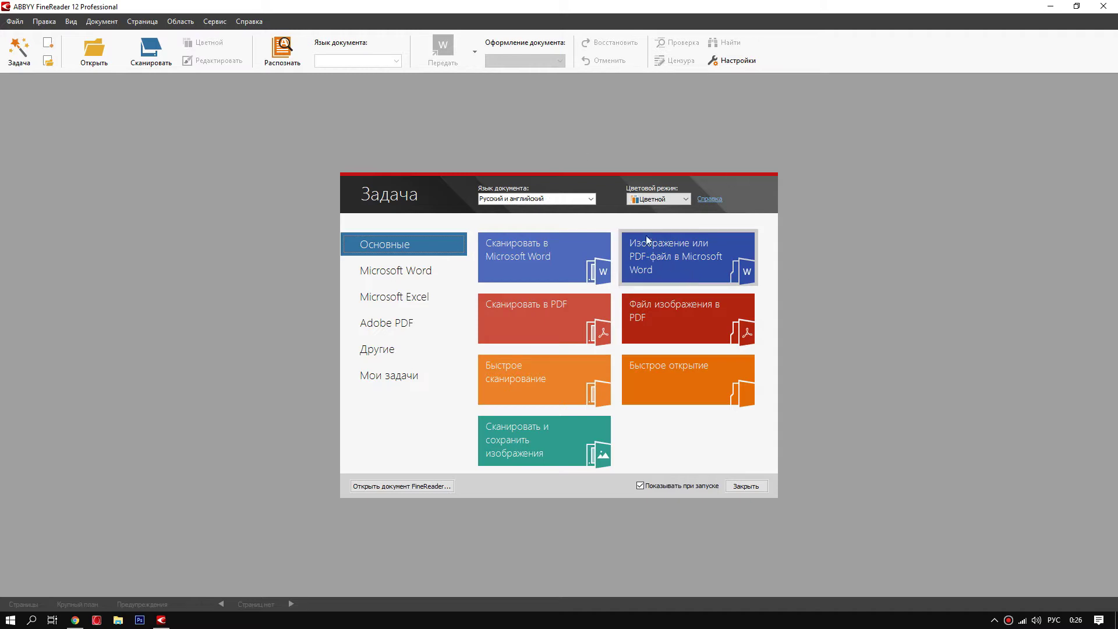
{"action": "left_click", "coordinate": [676, 257]}
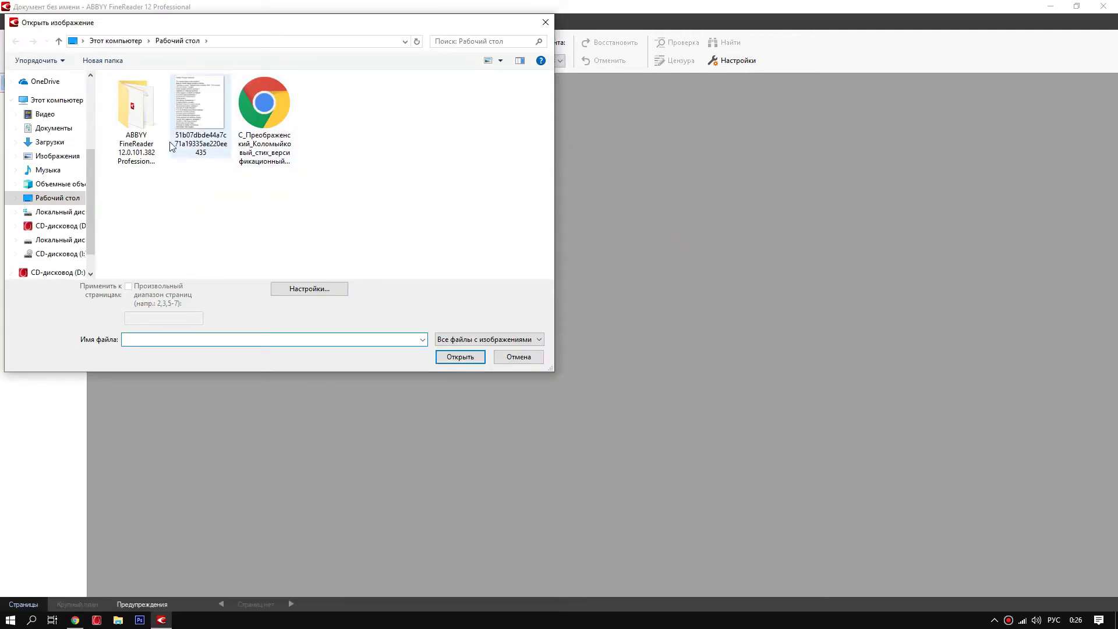
{"action": "left_click", "coordinate": [269, 128]}
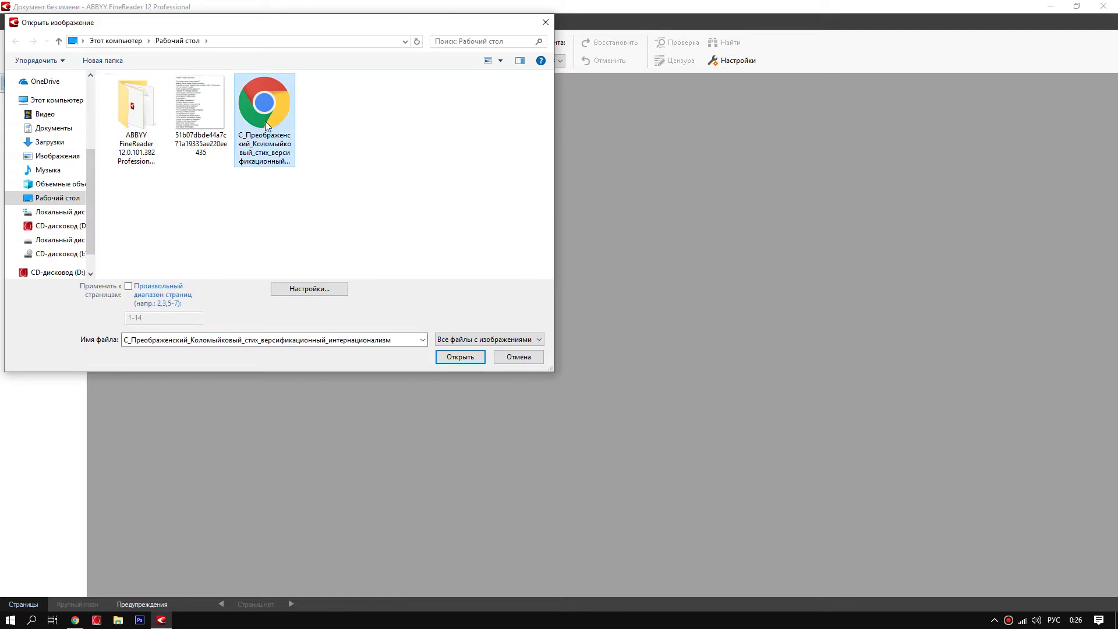
{"action": "left_click", "coordinate": [460, 357]}
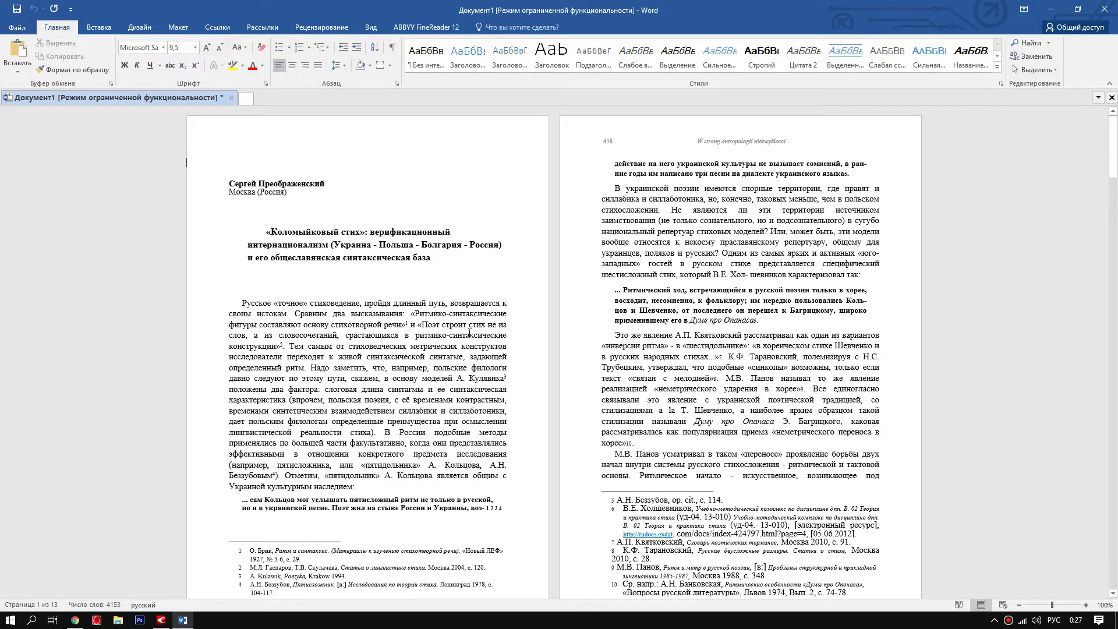
Step: Delete several letters from the middle of the word «синтаксическая» in the article's title
{"action": "scroll", "coordinate": [469, 333], "scroll_direction": "down", "scroll_amount": 2}
{"action": "left_click", "coordinate": [417, 335]}
{"action": "left_click", "coordinate": [388, 263]}
{"action": "key", "text": "Delete"}
{"action": "key", "text": "Delete"}
{"action": "key", "text": "Delete"}
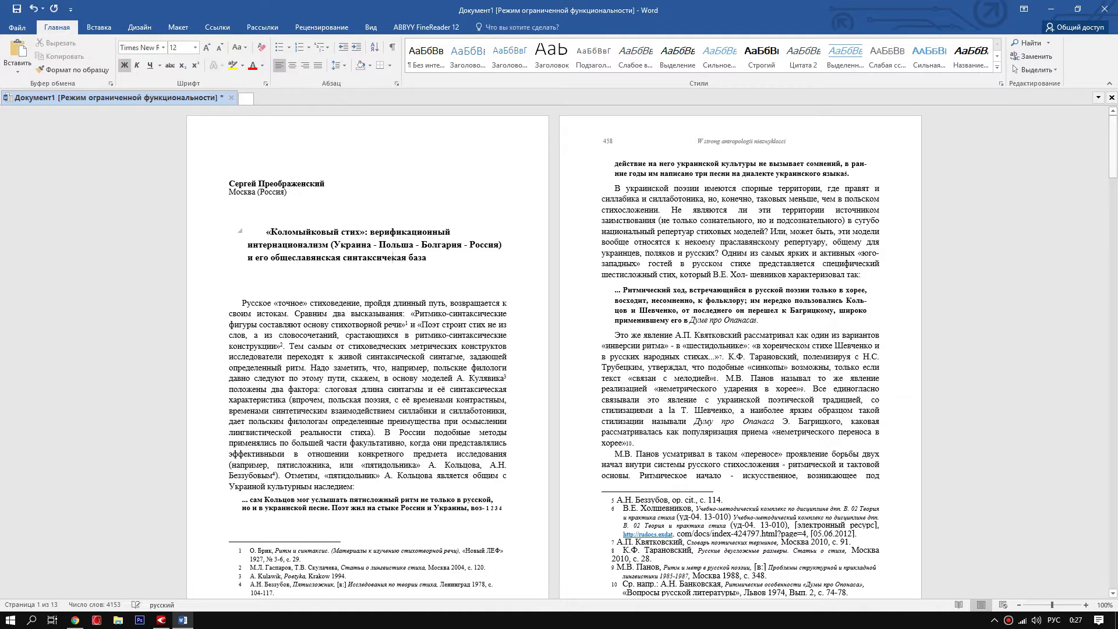
{"action": "key", "text": "BackSpace"}
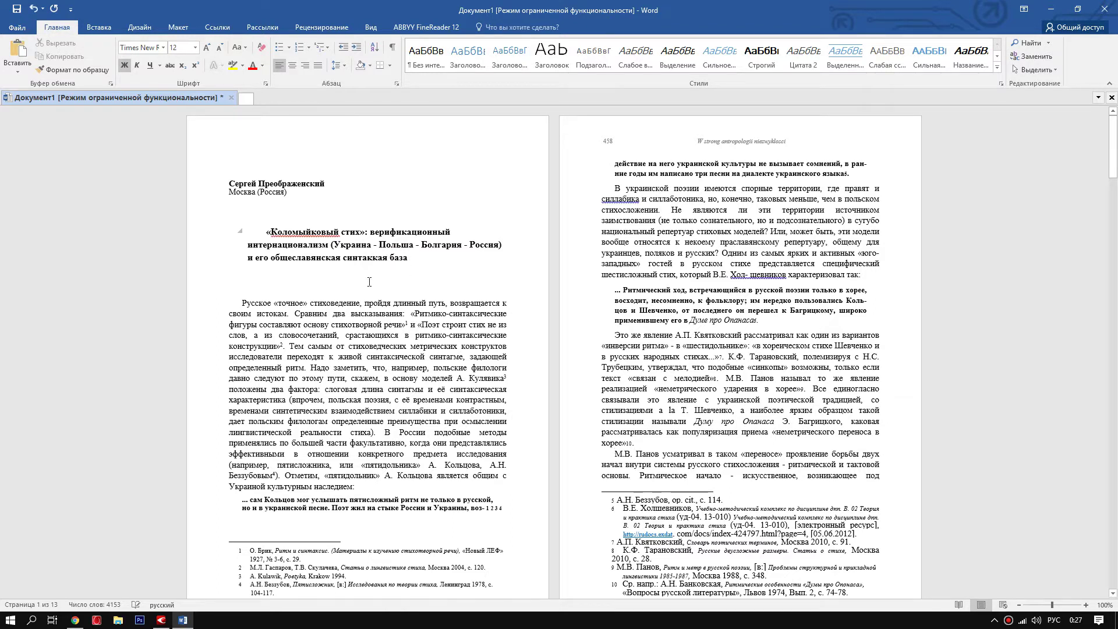
Step: Delete the ending of the word «моделей» in the first body paragraph
{"action": "left_click", "coordinate": [458, 379]}
{"action": "key", "text": "BackSpace"}
{"action": "key", "text": "BackSpace"}
{"action": "key", "text": "BackSpace"}
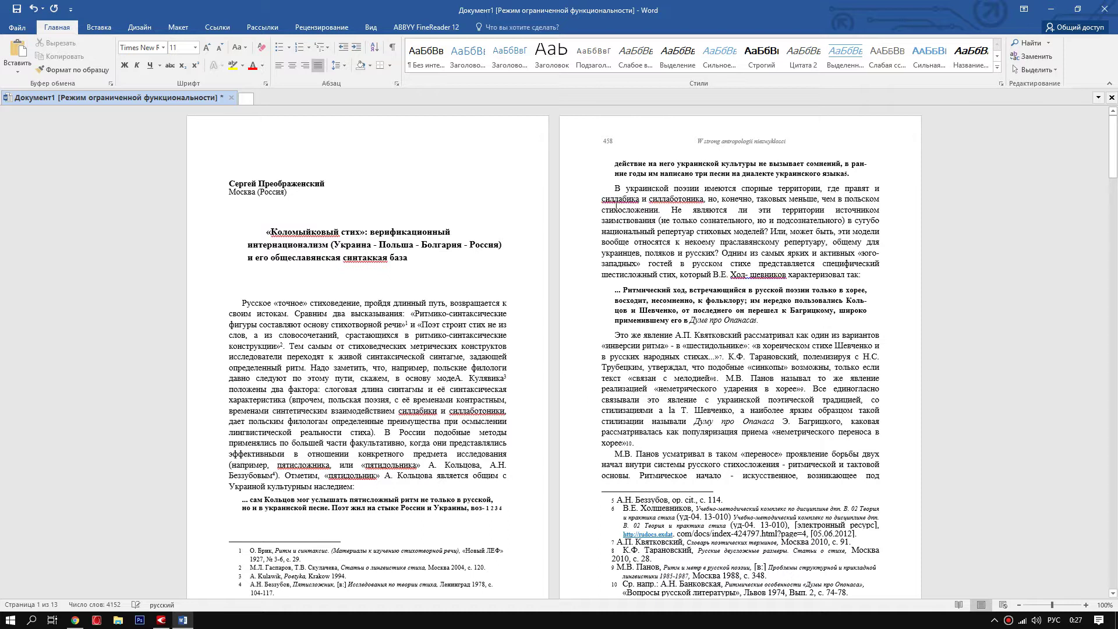
Step: Examine the recognized text, footnotes and quotations through the later pages of the converted document
{"action": "left_click", "coordinate": [611, 188]}
{"action": "left_click_drag", "start_coordinate": [1112, 145], "coordinate": [1112, 451]}
{"action": "left_click", "coordinate": [734, 409]}
{"action": "left_click", "coordinate": [696, 441]}
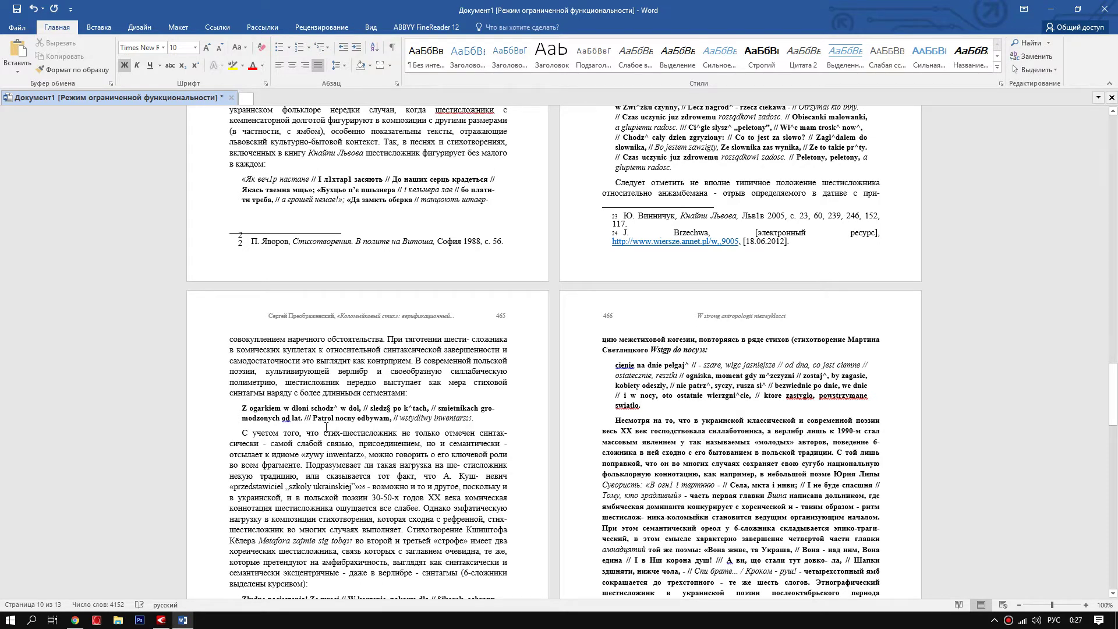
{"action": "scroll", "coordinate": [627, 460], "scroll_direction": "down", "scroll_amount": 10}
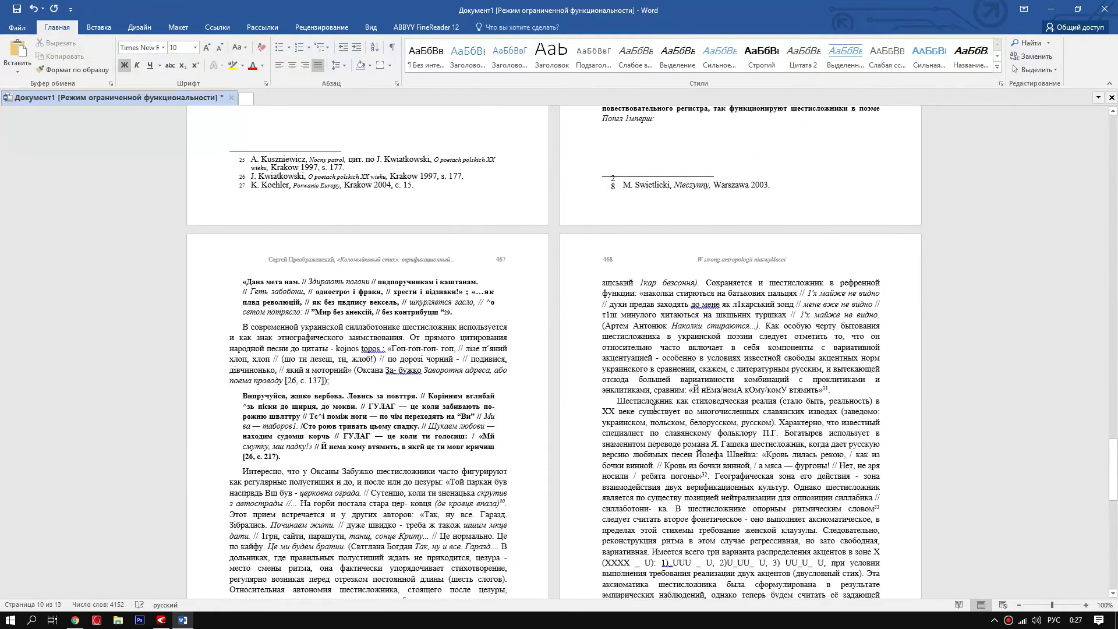
{"action": "left_click", "coordinate": [660, 392]}
{"action": "scroll", "coordinate": [790, 422], "scroll_direction": "down", "scroll_amount": 3}
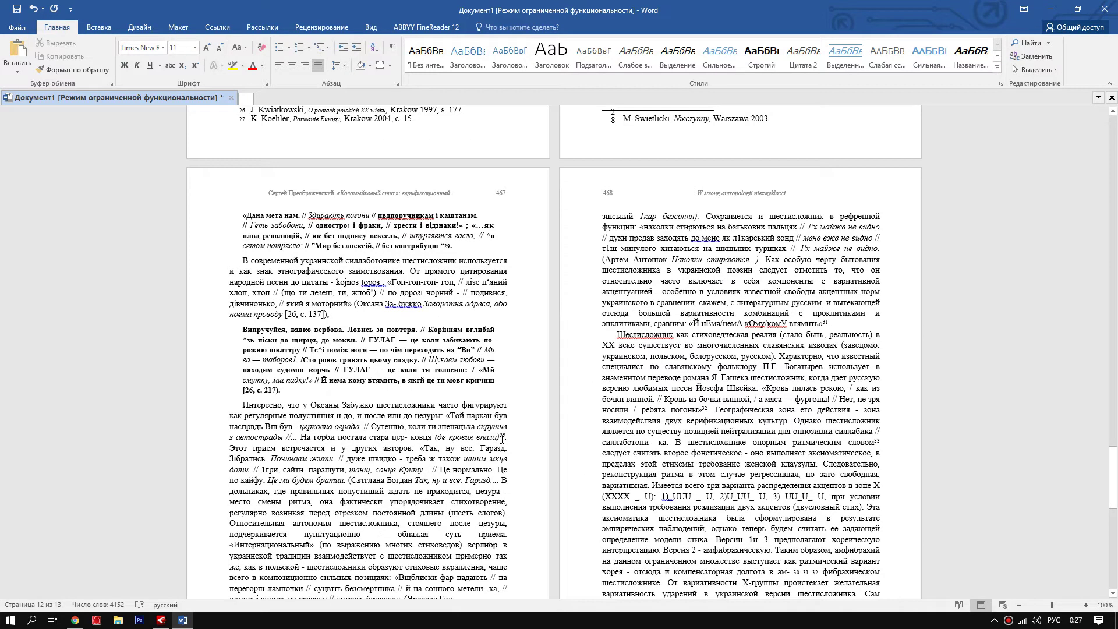
Step: Save the converted document to the desktop as a Word document named «Коломыйковый стих»
{"action": "left_click", "coordinate": [16, 27]}
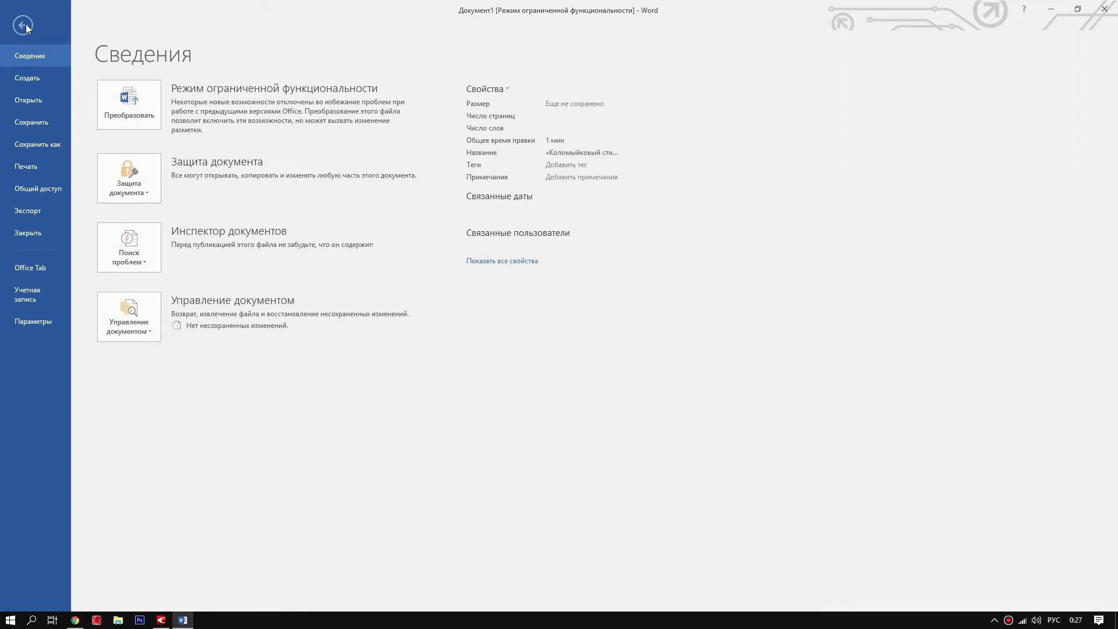
{"action": "left_click", "coordinate": [36, 144]}
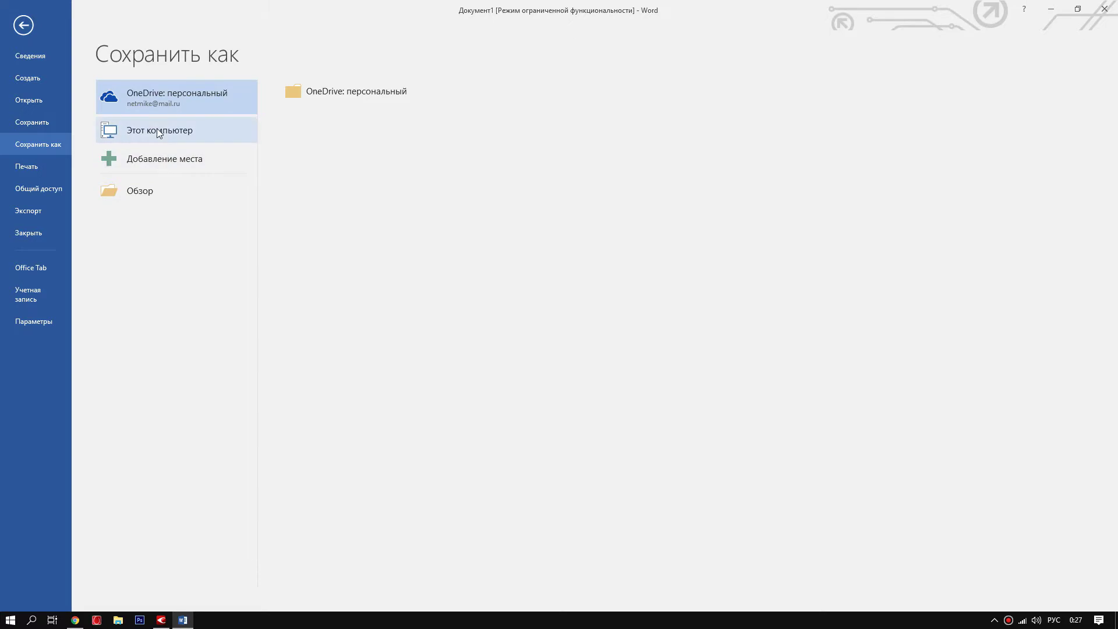
{"action": "left_click", "coordinate": [140, 192]}
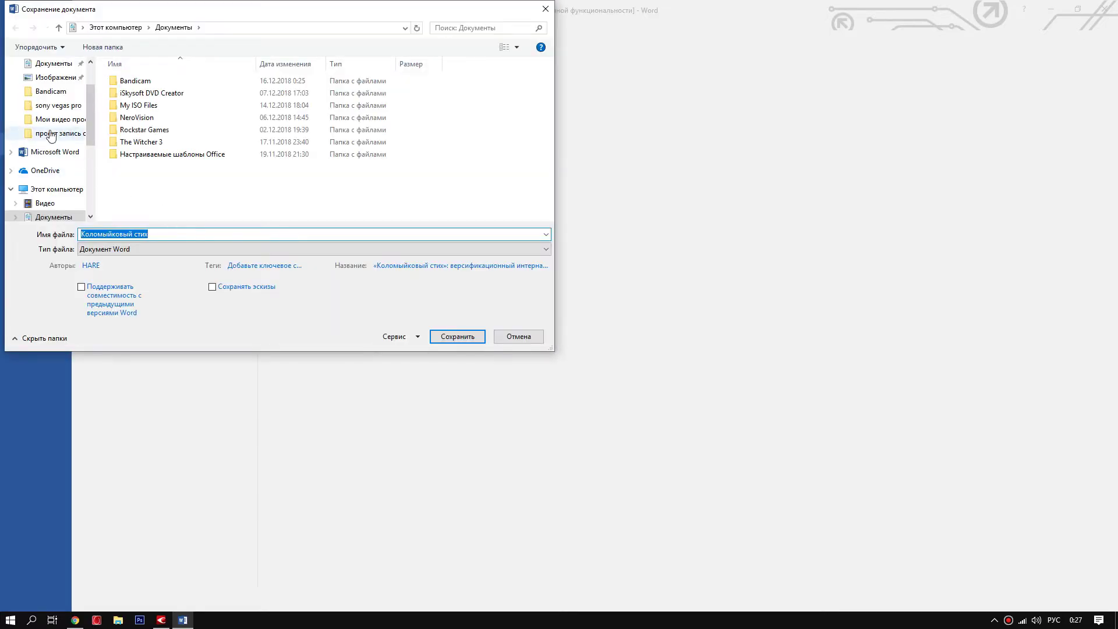
{"action": "left_click", "coordinate": [56, 190]}
{"action": "scroll", "coordinate": [57, 175], "scroll_direction": "up", "scroll_amount": 2}
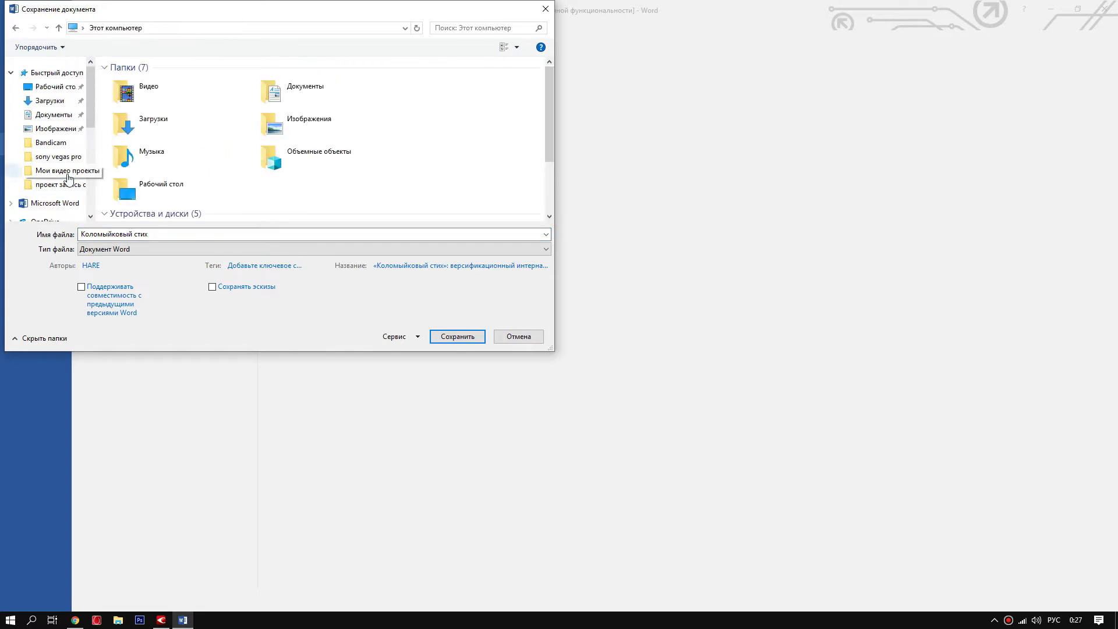
{"action": "left_click", "coordinate": [54, 86]}
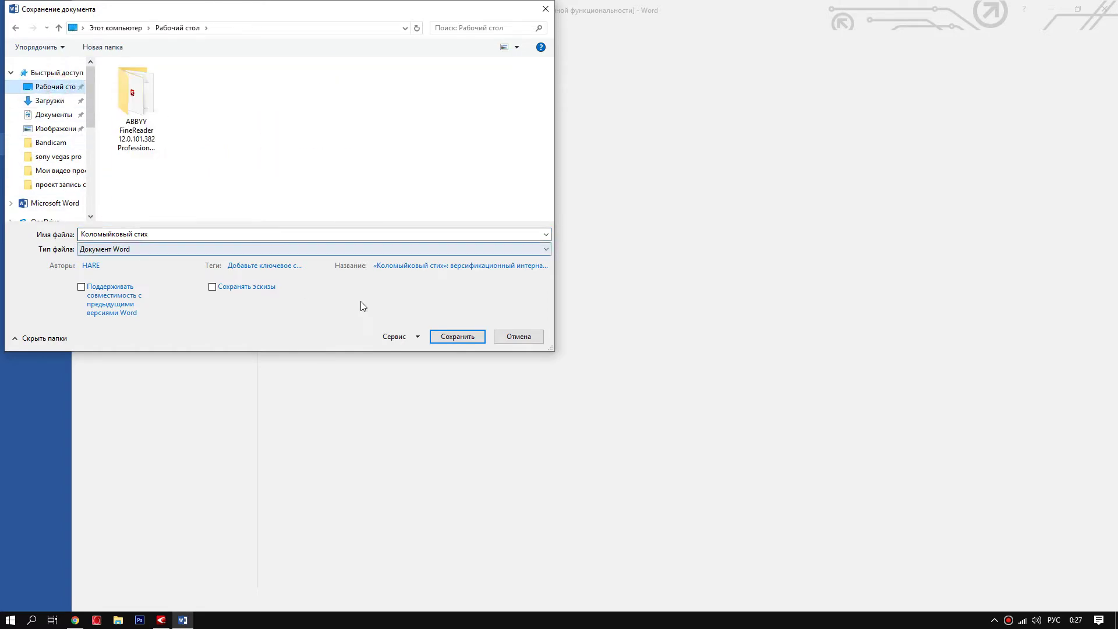
{"action": "left_click", "coordinate": [457, 336]}
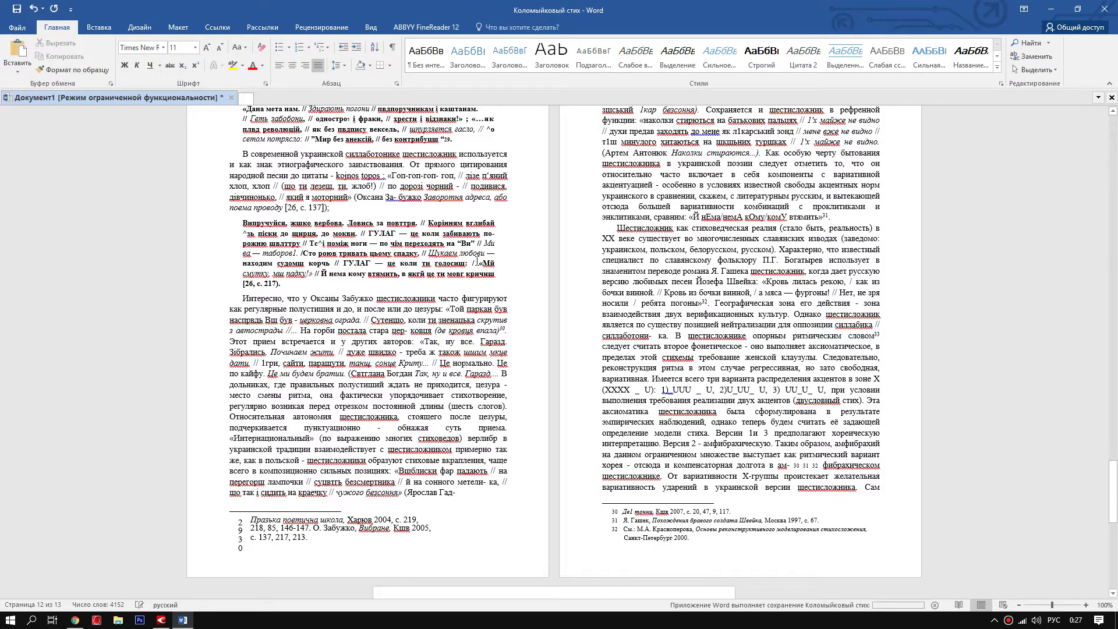
Step: Close Word and the FineReader conversion report, and check the desktop for the saved Word file
{"action": "left_click", "coordinate": [1104, 9]}
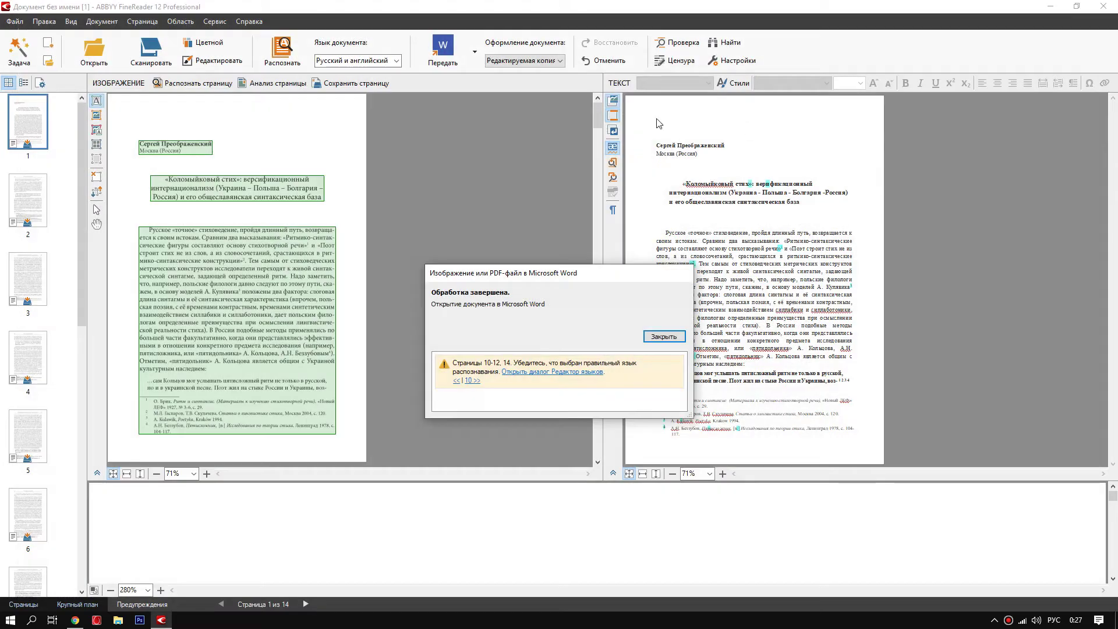
{"action": "left_click", "coordinate": [659, 330]}
{"action": "left_click_drag", "start_coordinate": [672, 11], "coordinate": [703, 110]}
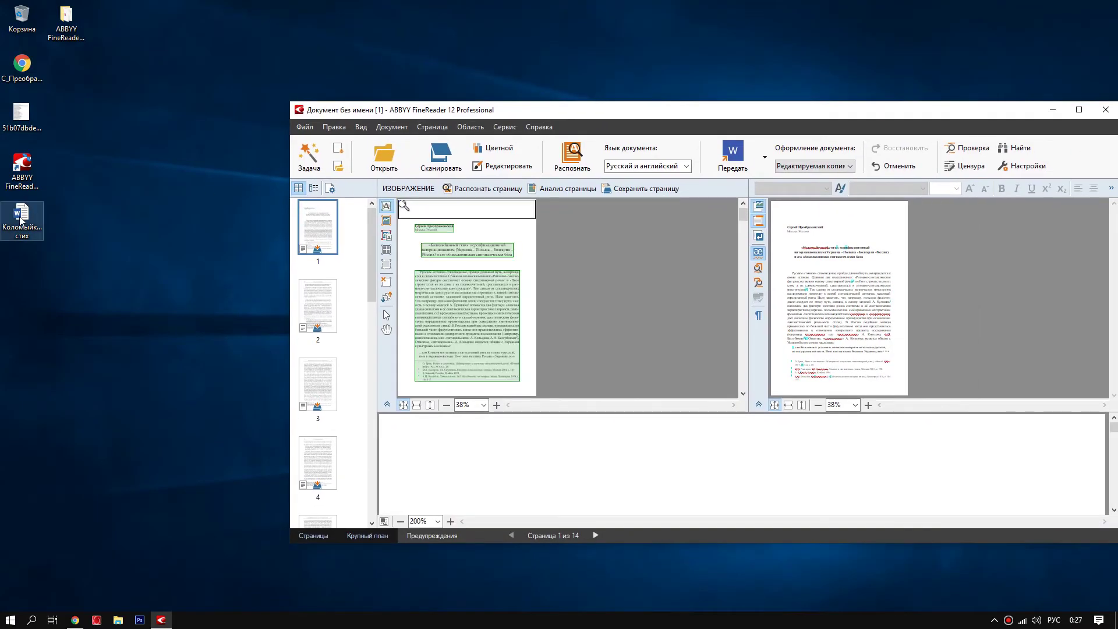
{"action": "double_click", "coordinate": [638, 111]}
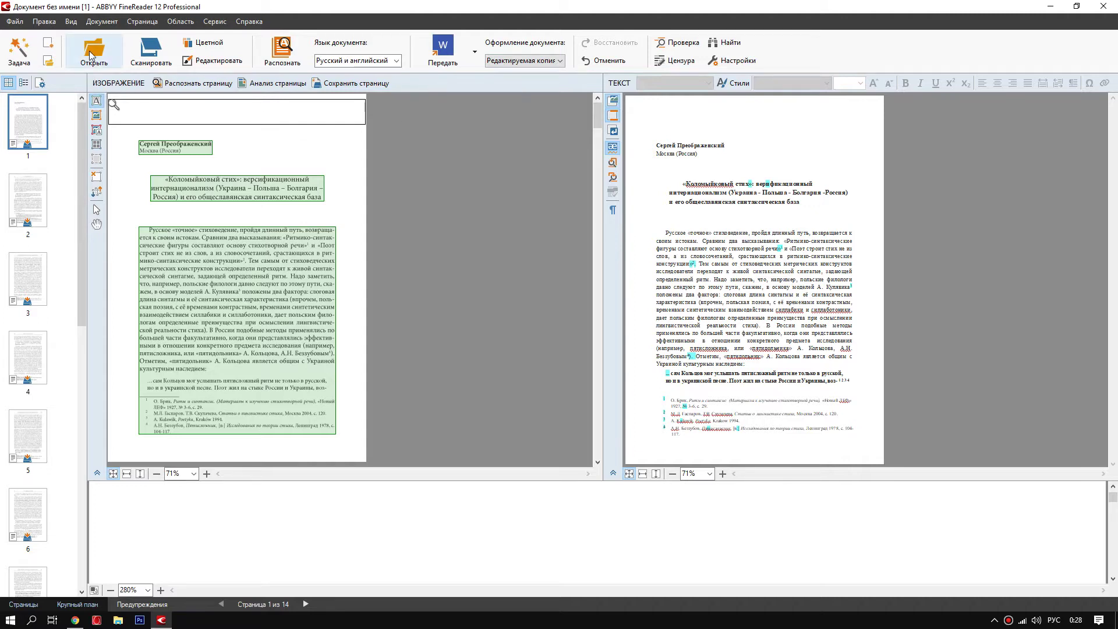
Step: Try to scan a page from a scanner into the current FineReader document
{"action": "left_click", "coordinate": [150, 54]}
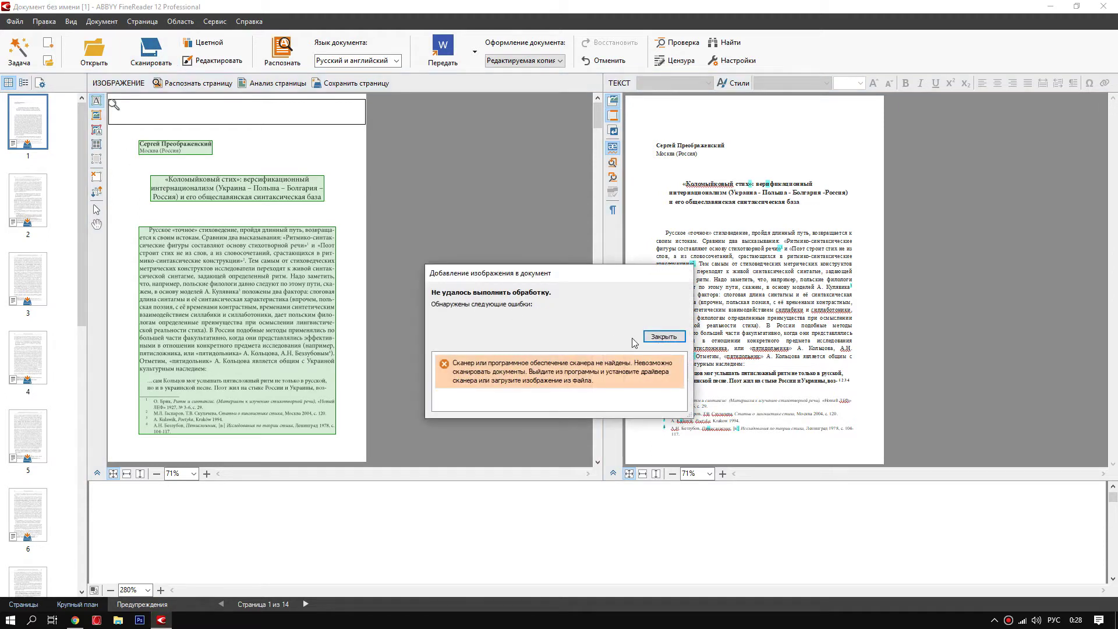
{"action": "left_click", "coordinate": [664, 336]}
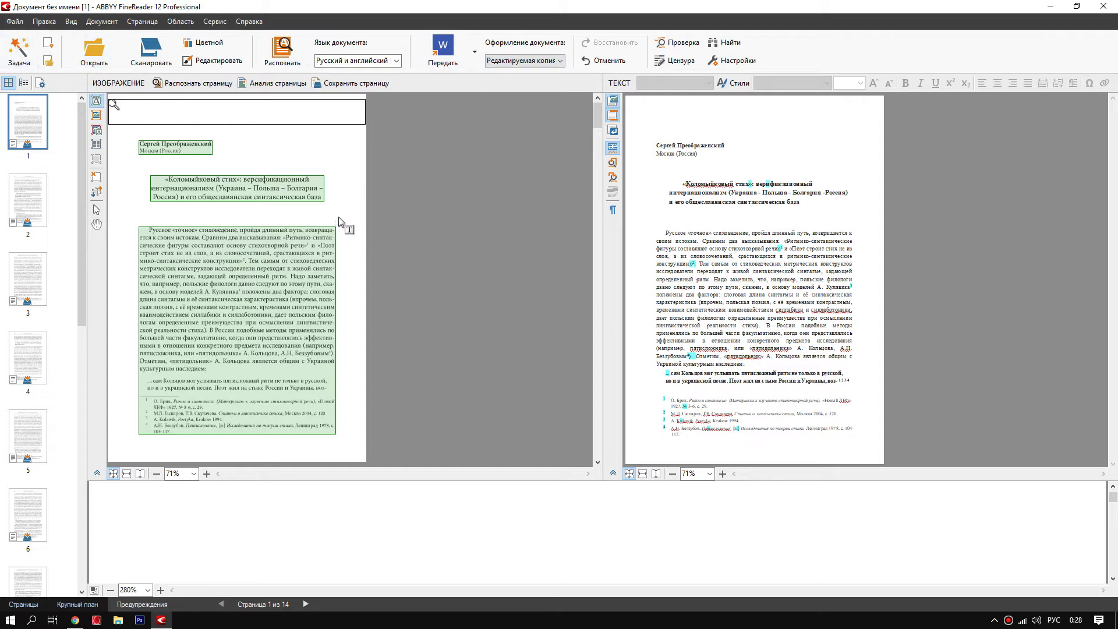
Step: Start a new image-to-Microsoft-Word task, discard the unsaved FineReader document, and convert the desktop image 51b07dbde44a7c71a19335ae220ee435
{"action": "left_click", "coordinate": [17, 24]}
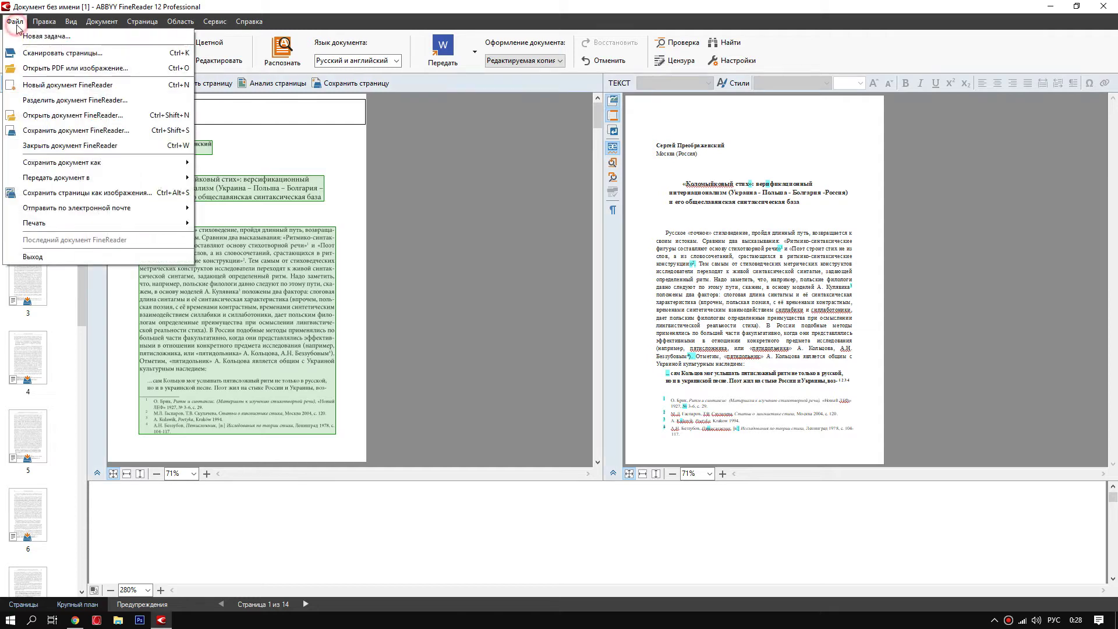
{"action": "left_click", "coordinate": [57, 37]}
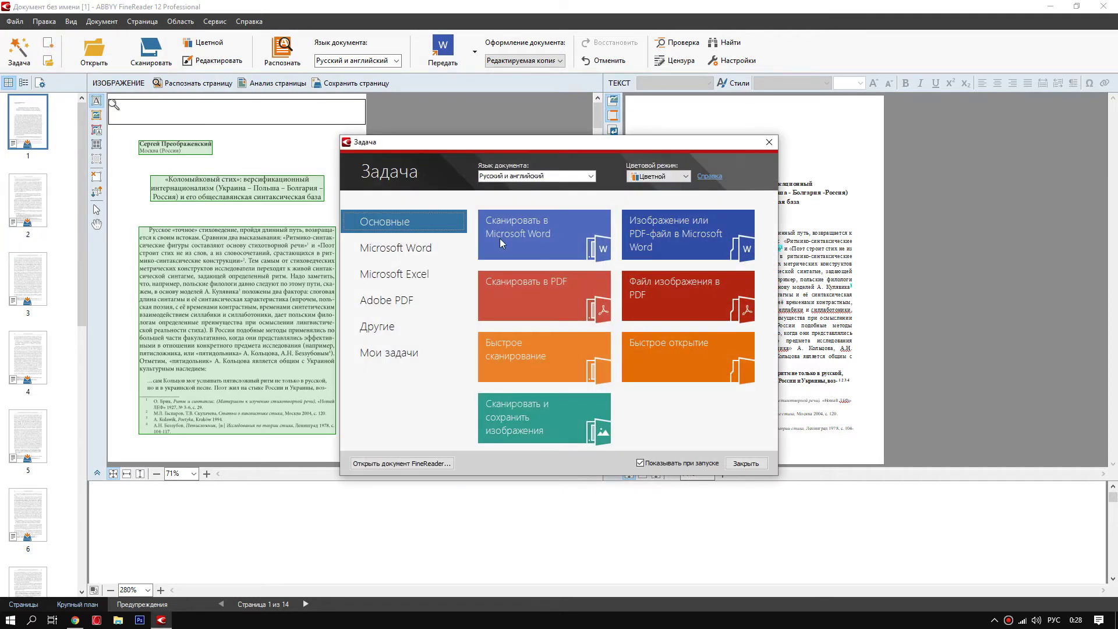
{"action": "left_click", "coordinate": [667, 238]}
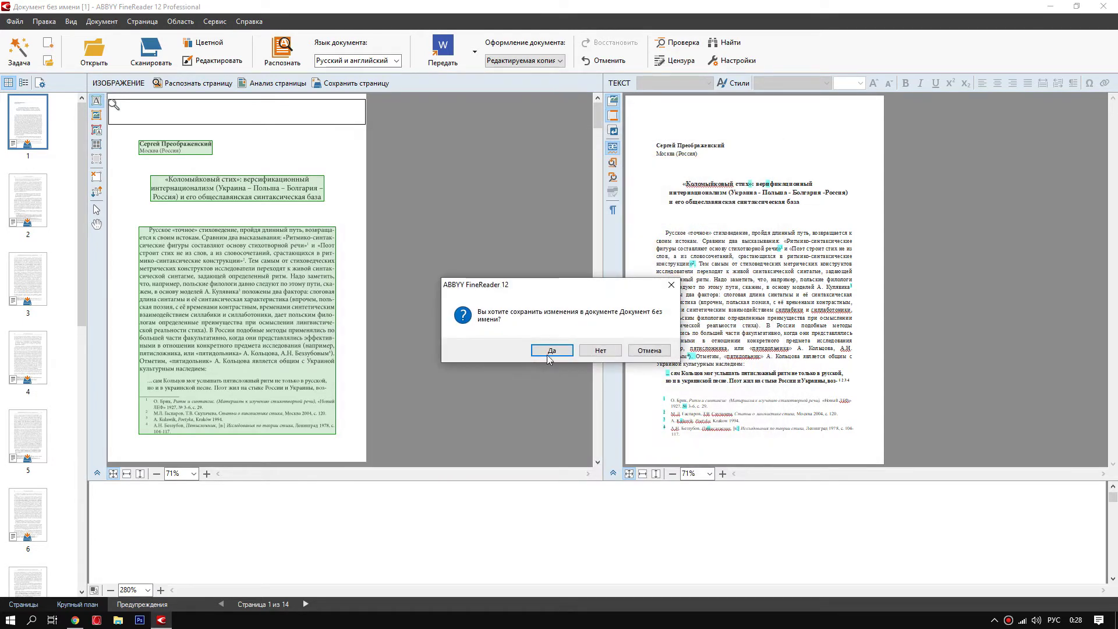
{"action": "left_click", "coordinate": [591, 351]}
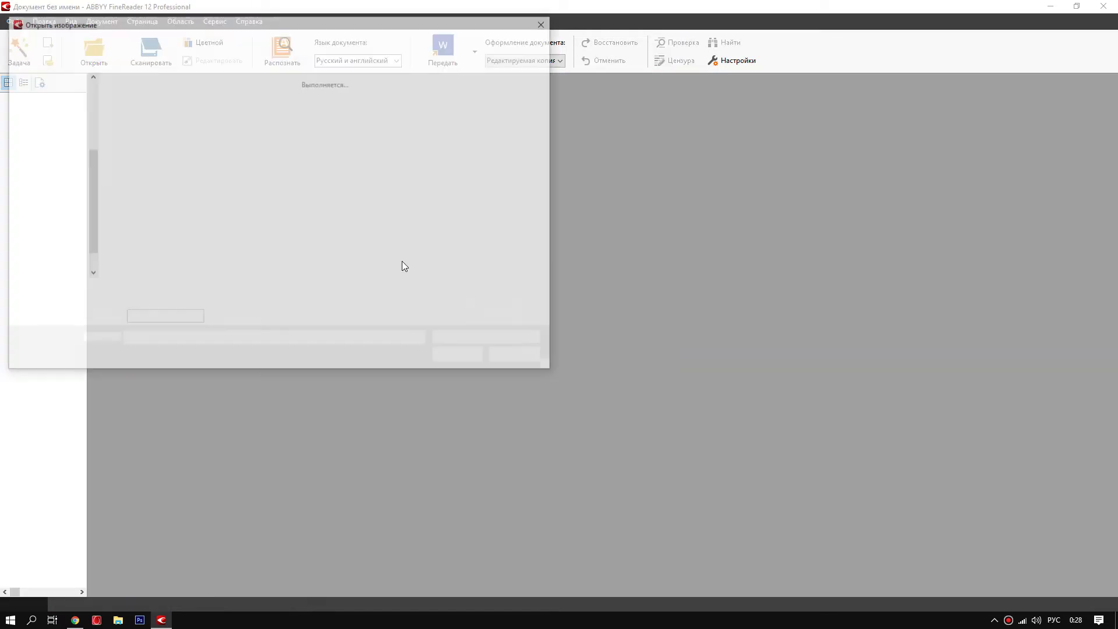
{"action": "left_click", "coordinate": [210, 114]}
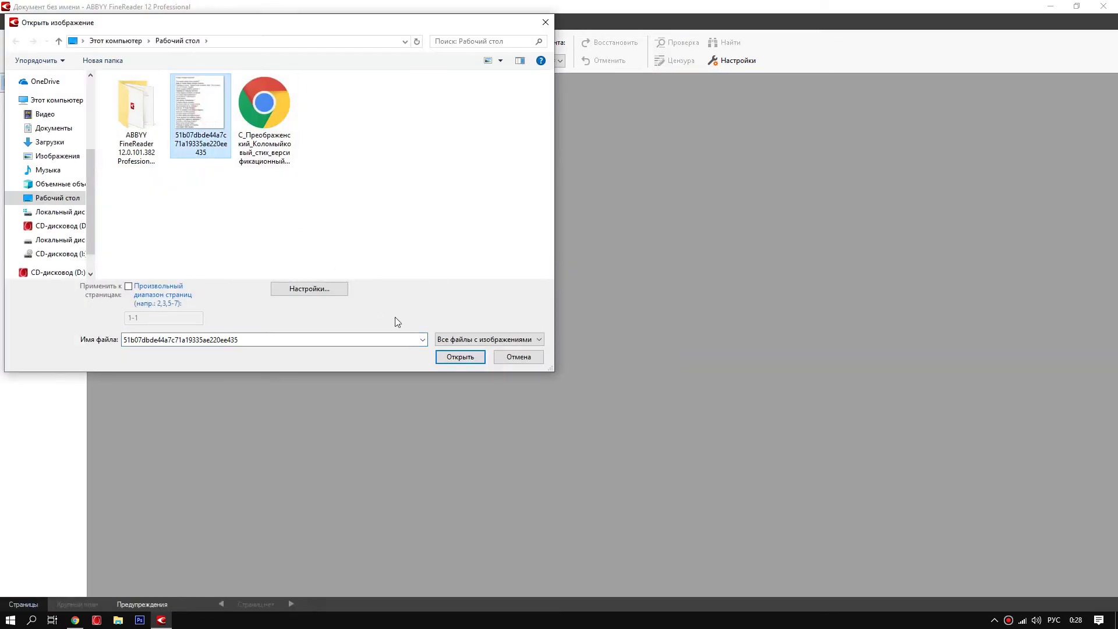
{"action": "left_click", "coordinate": [446, 361]}
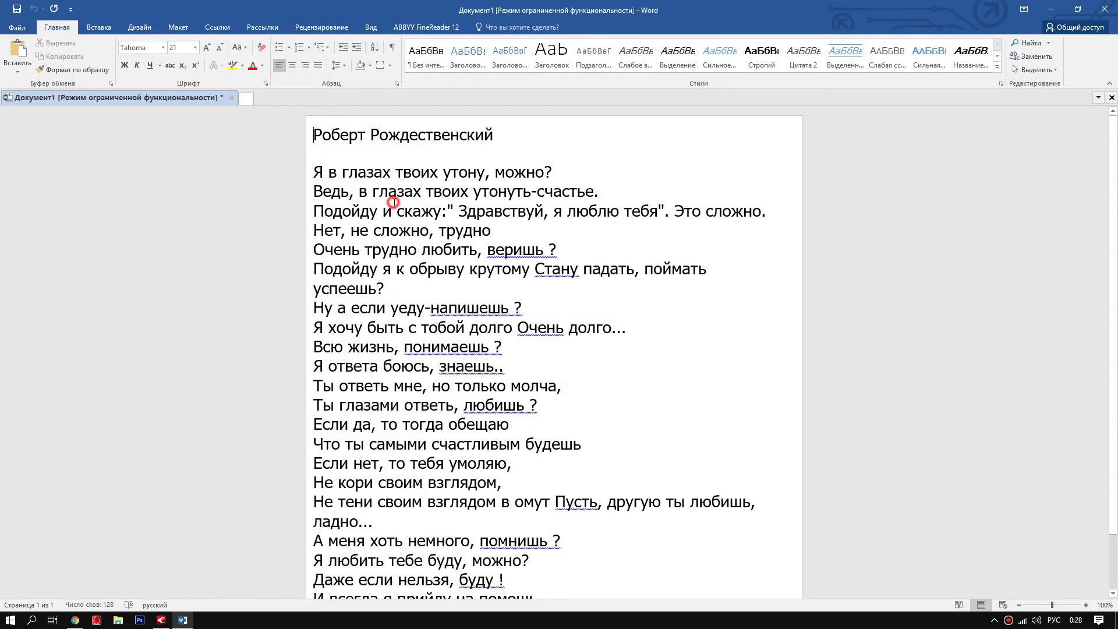
Step: Compare the poem text in the converted Word document with the source image in FineReader, checking it through to the end
{"action": "left_click", "coordinate": [419, 135]}
{"action": "left_click", "coordinate": [161, 619]}
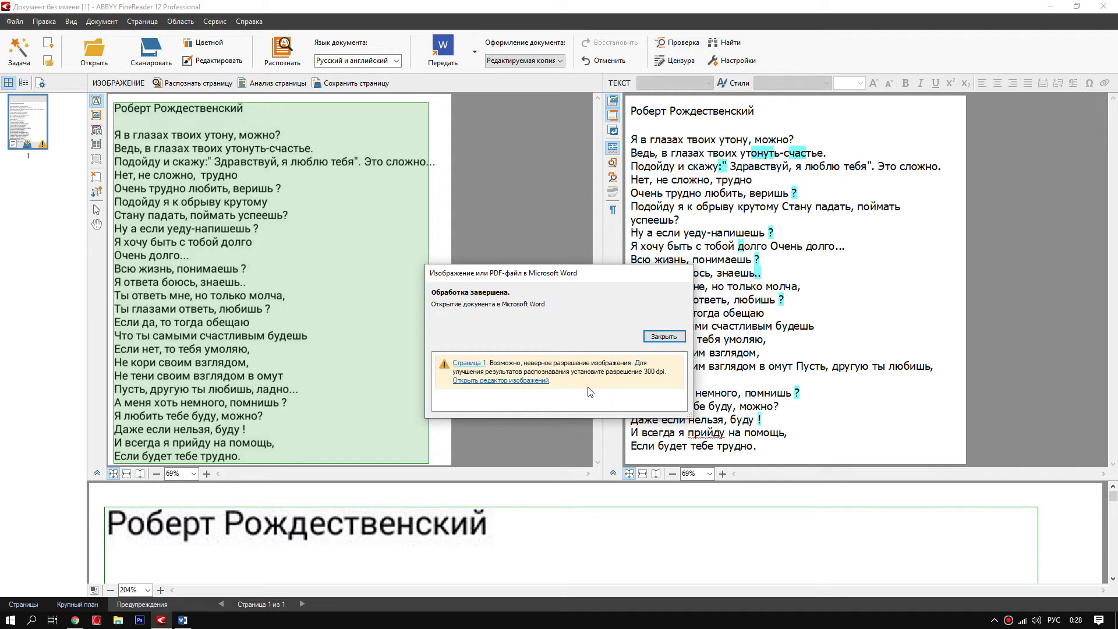
{"action": "left_click", "coordinate": [183, 619]}
{"action": "scroll", "coordinate": [477, 327], "scroll_direction": "down", "scroll_amount": 2}
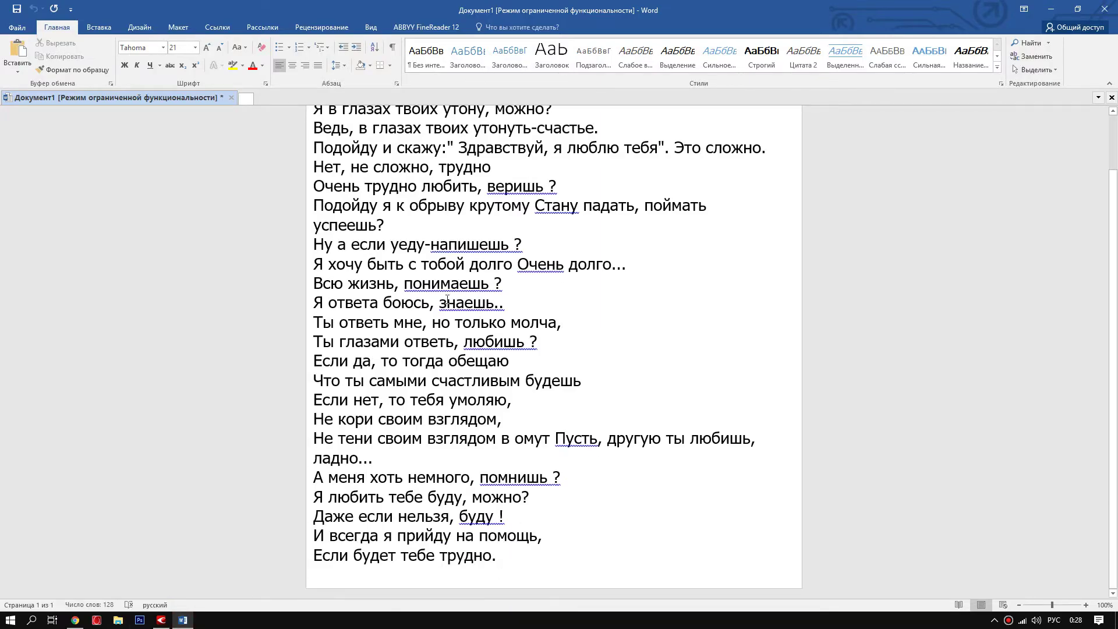
{"action": "scroll", "coordinate": [533, 550], "scroll_direction": "up", "scroll_amount": 2}
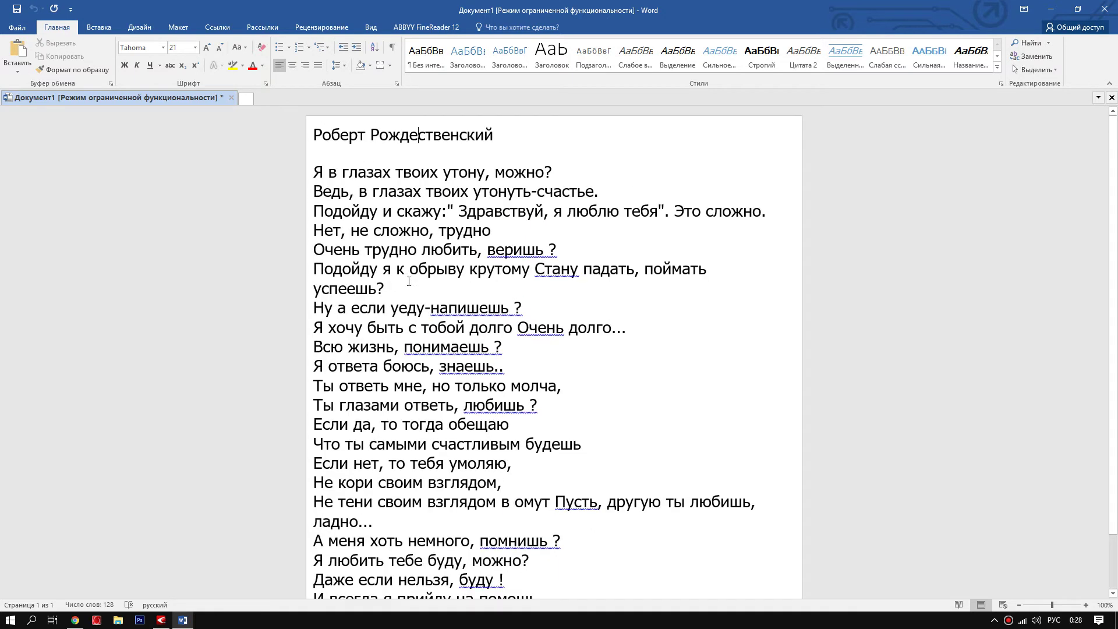
Step: Save the converted poem to the desktop as a Word document named «рпрпрп», without replacing the existing file
{"action": "left_click", "coordinate": [17, 28]}
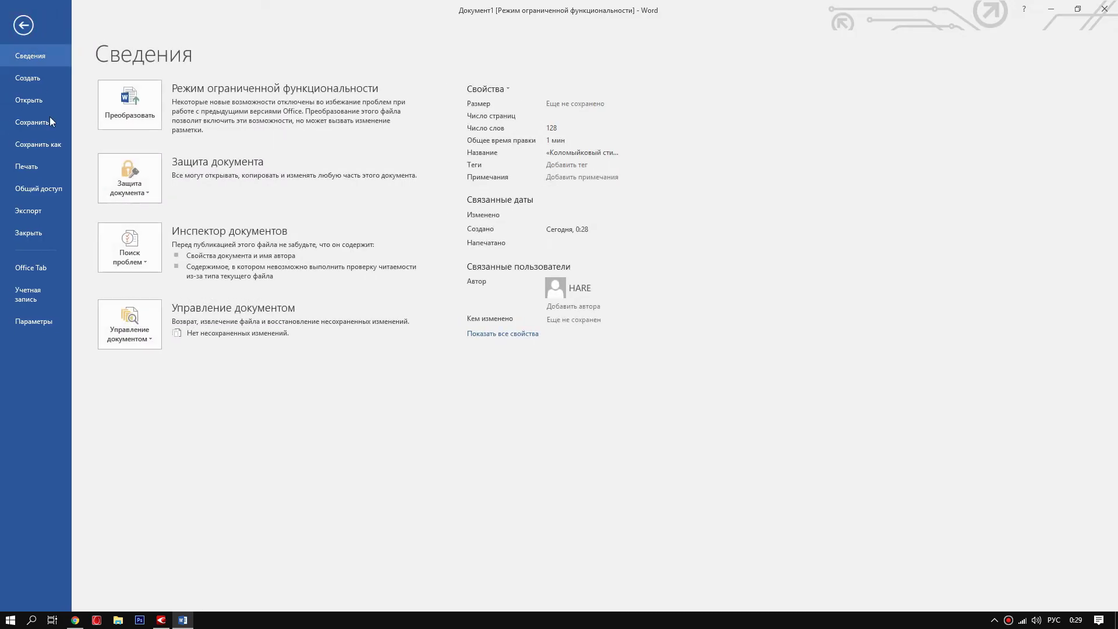
{"action": "left_click", "coordinate": [39, 145]}
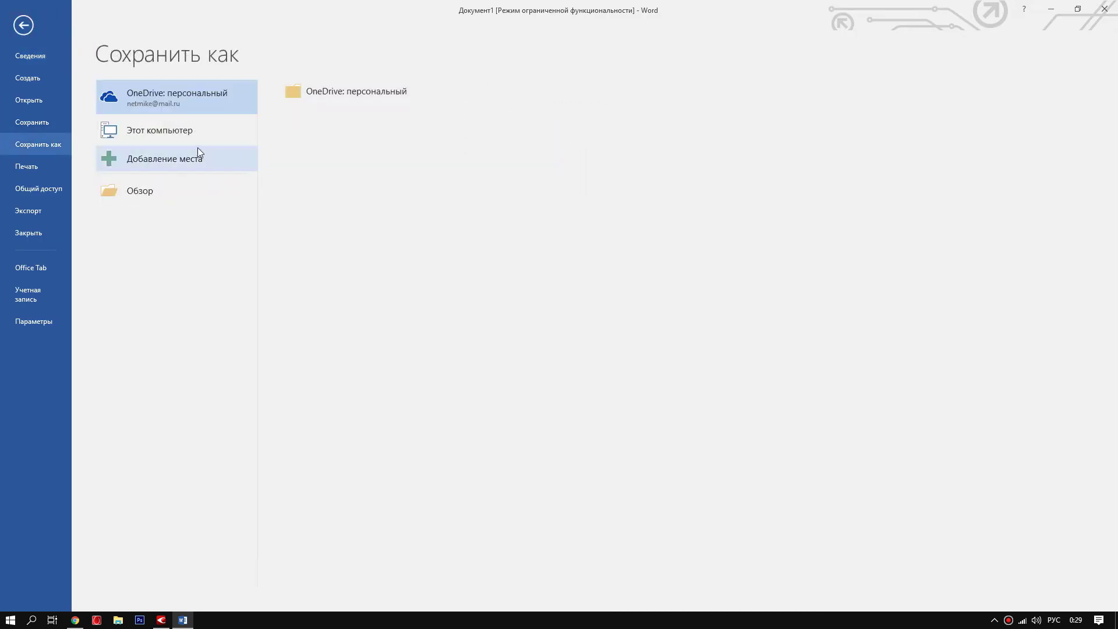
{"action": "left_click", "coordinate": [152, 163]}
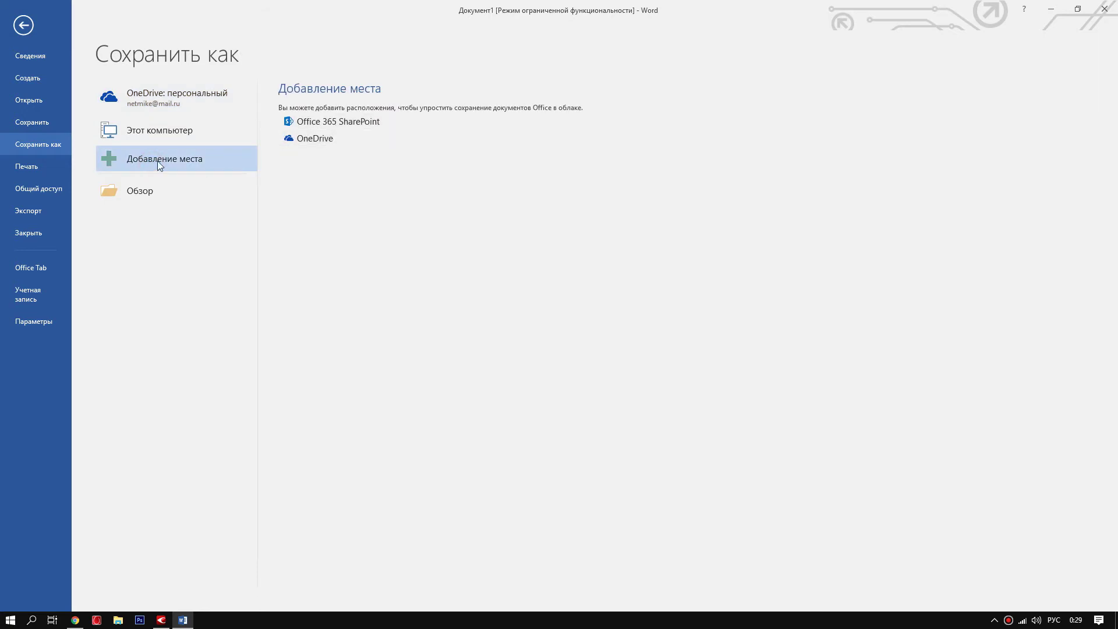
{"action": "left_click", "coordinate": [242, 187]}
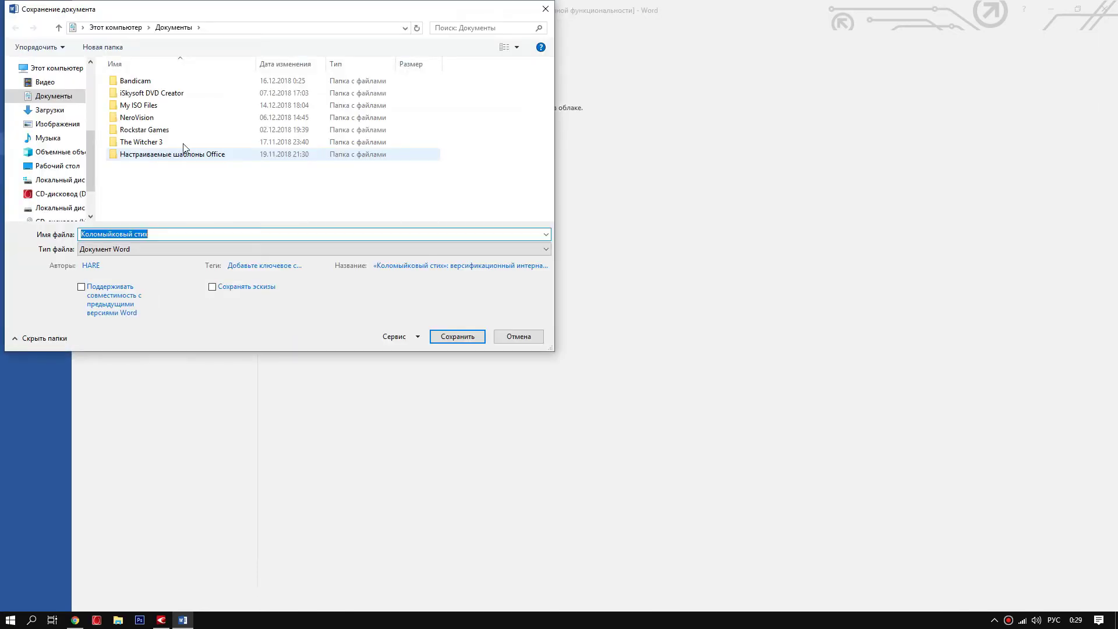
{"action": "scroll", "coordinate": [55, 86], "scroll_direction": "up", "scroll_amount": 4}
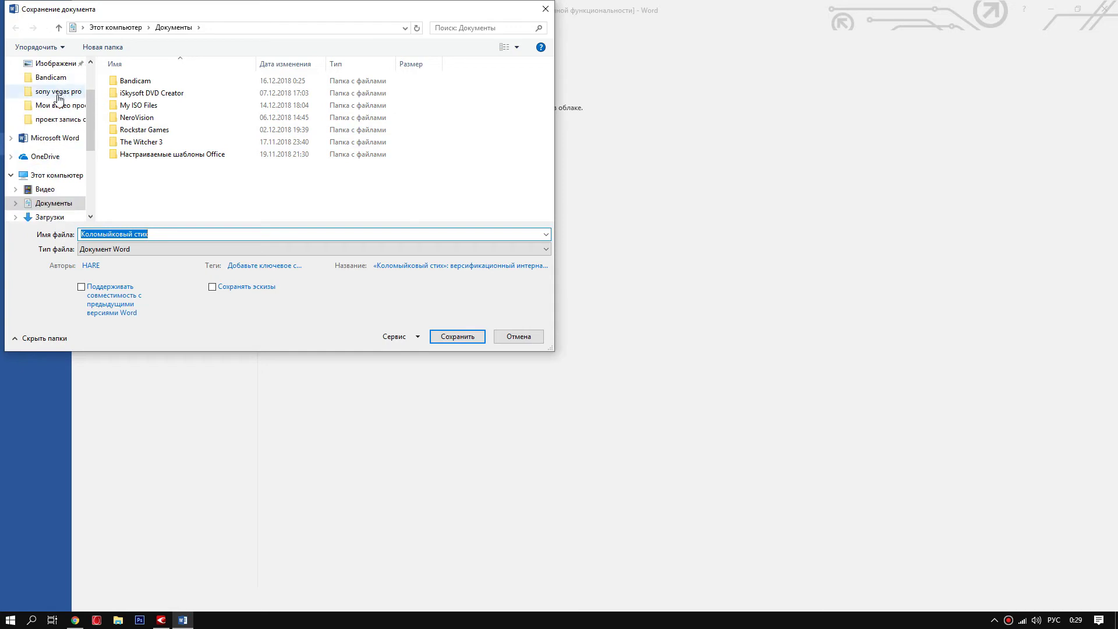
{"action": "left_click", "coordinate": [49, 87]}
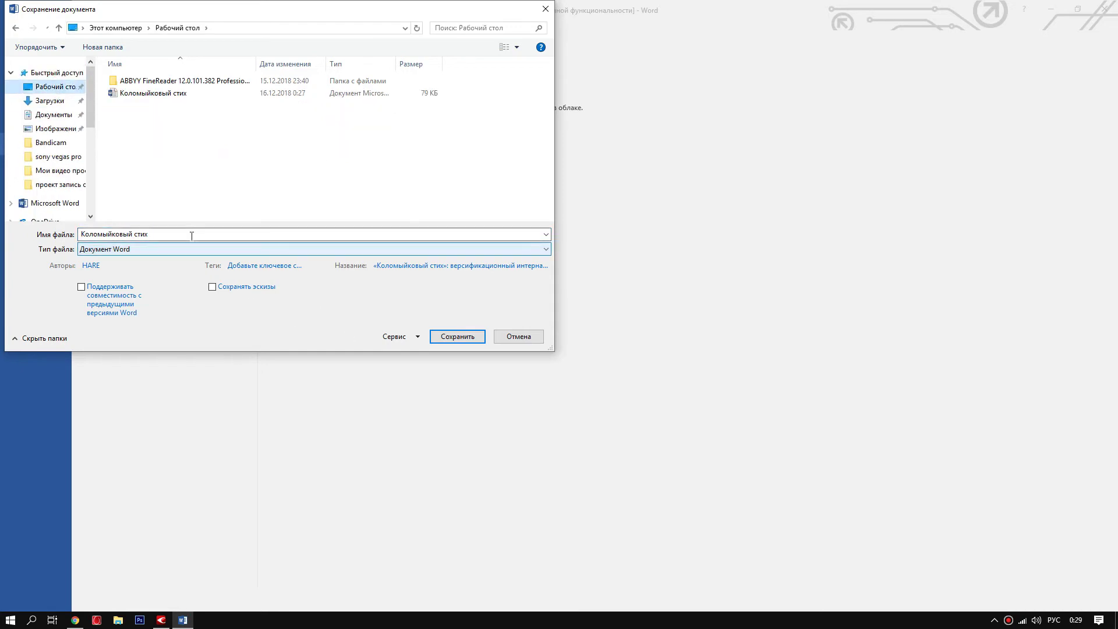
{"action": "left_click", "coordinate": [440, 332]}
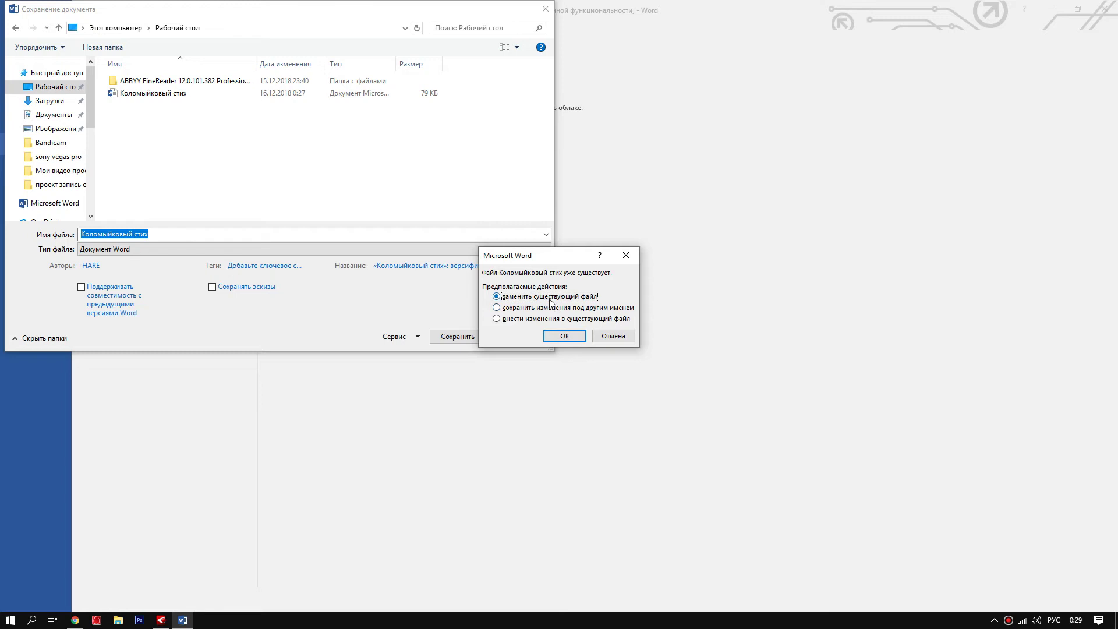
{"action": "left_click", "coordinate": [604, 338]}
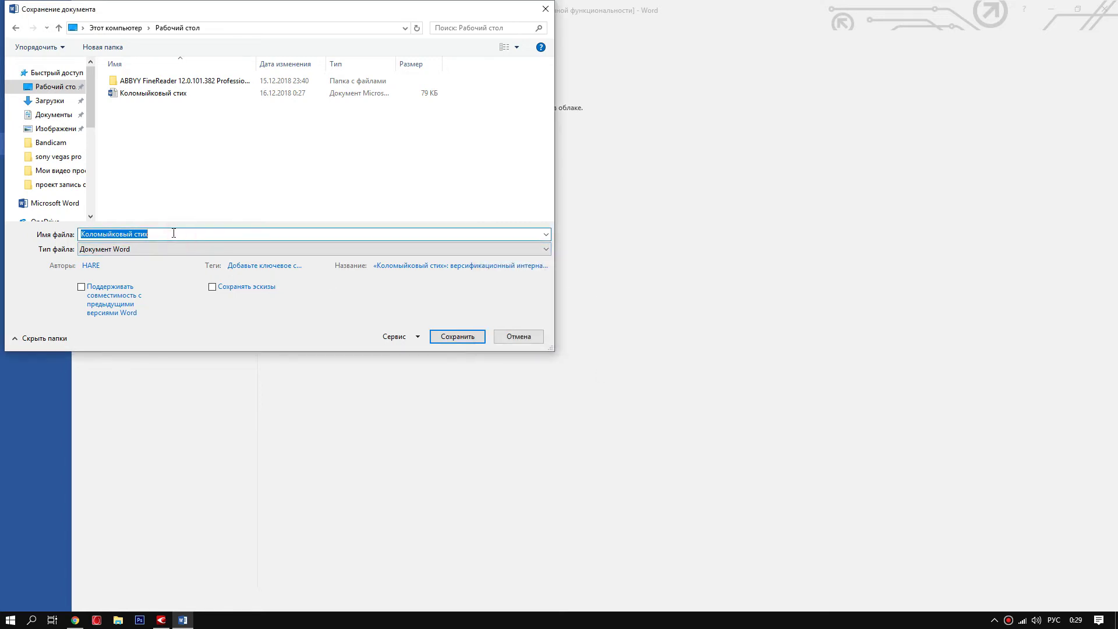
{"action": "key", "text": "BackSpace"}
{"action": "type", "text": "рпрпрп"}
{"action": "left_click", "coordinate": [448, 338]}
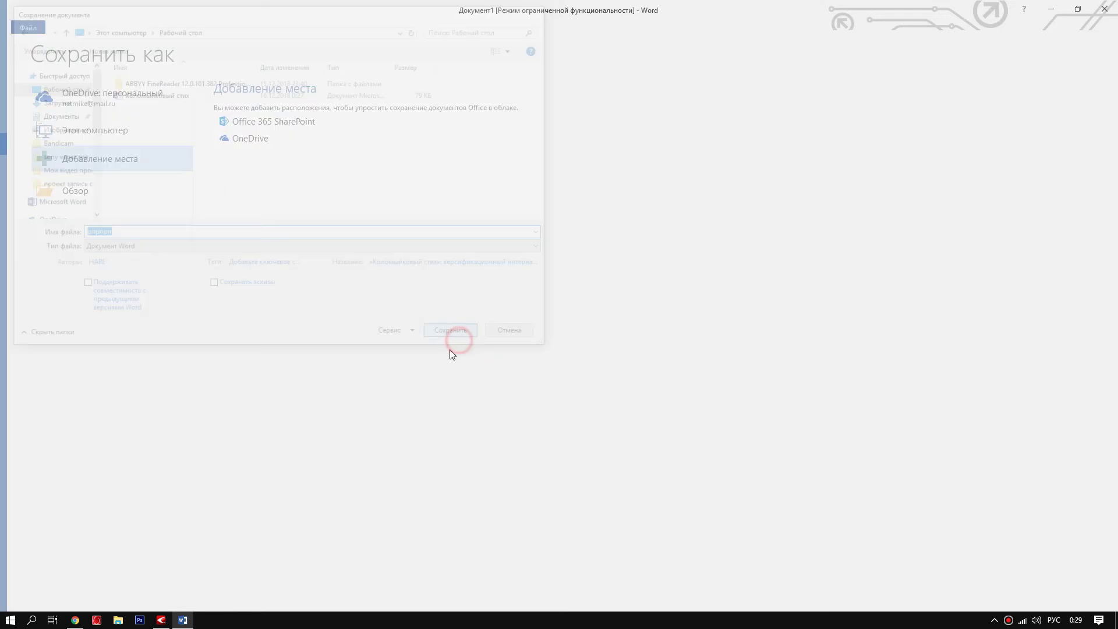
Step: Close Word and the conversion report, and exit FineReader without saving the document
{"action": "left_click", "coordinate": [1110, 8]}
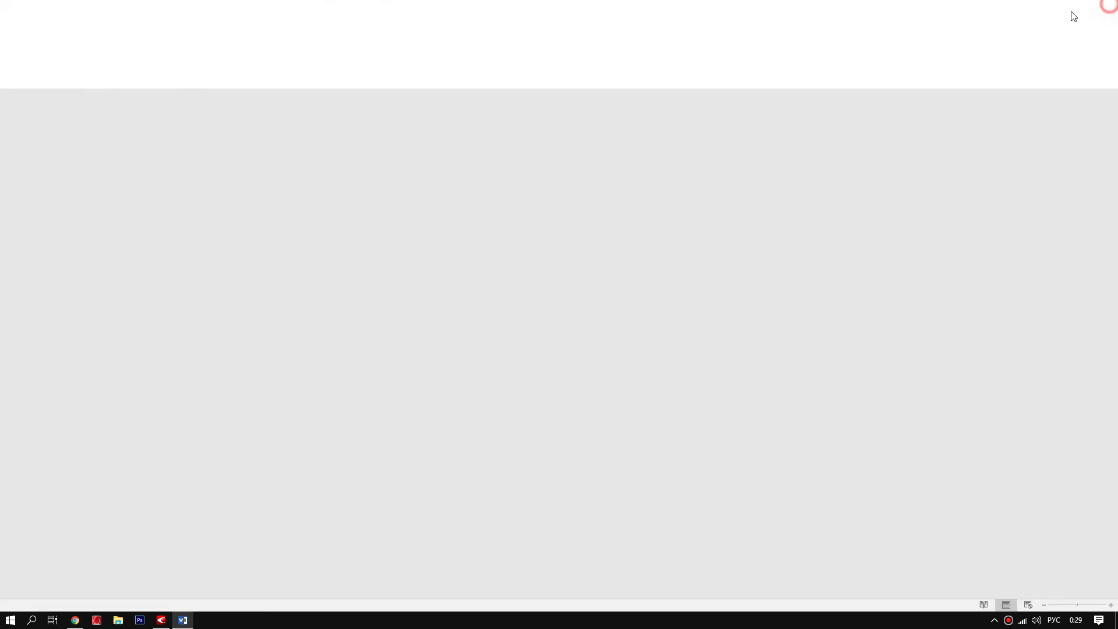
{"action": "left_click", "coordinate": [662, 336]}
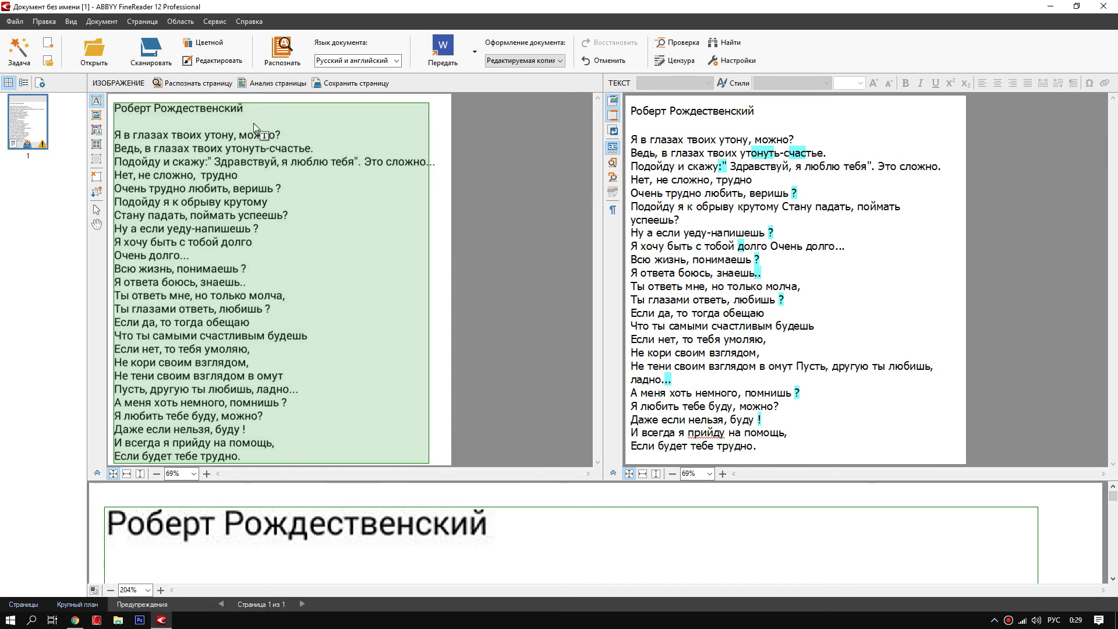
{"action": "left_click", "coordinate": [14, 20]}
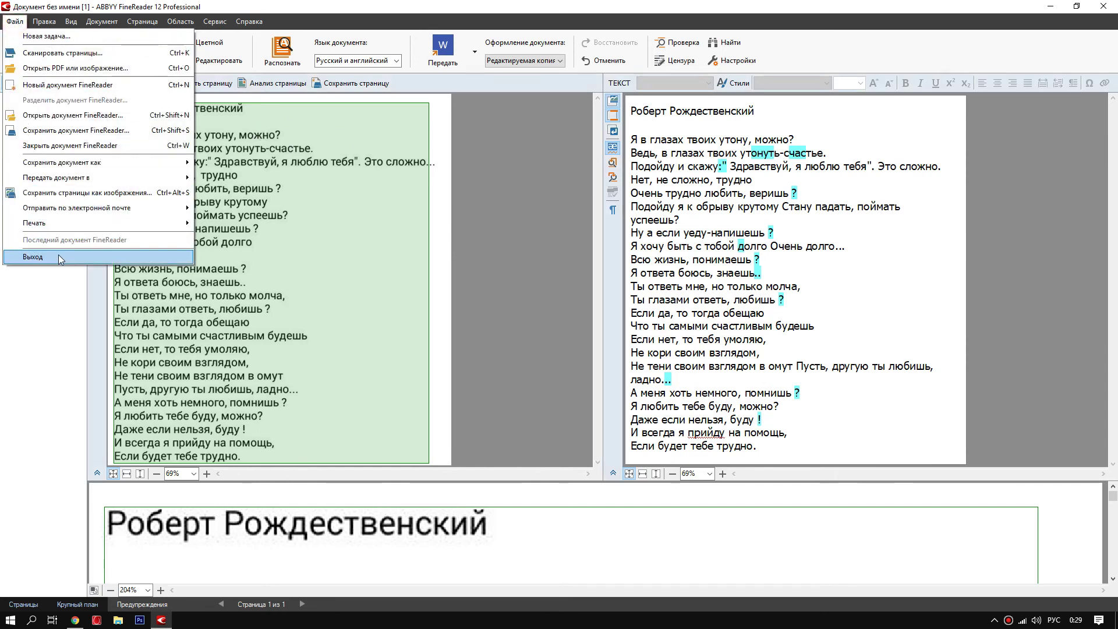
{"action": "left_click", "coordinate": [58, 255]}
{"action": "left_click", "coordinate": [613, 360]}
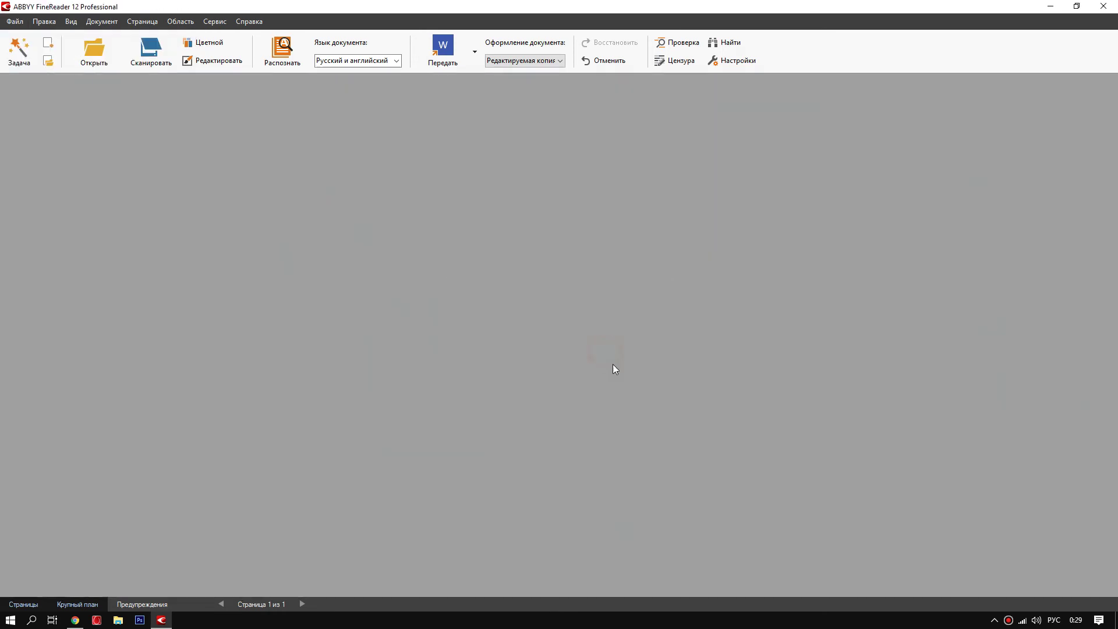